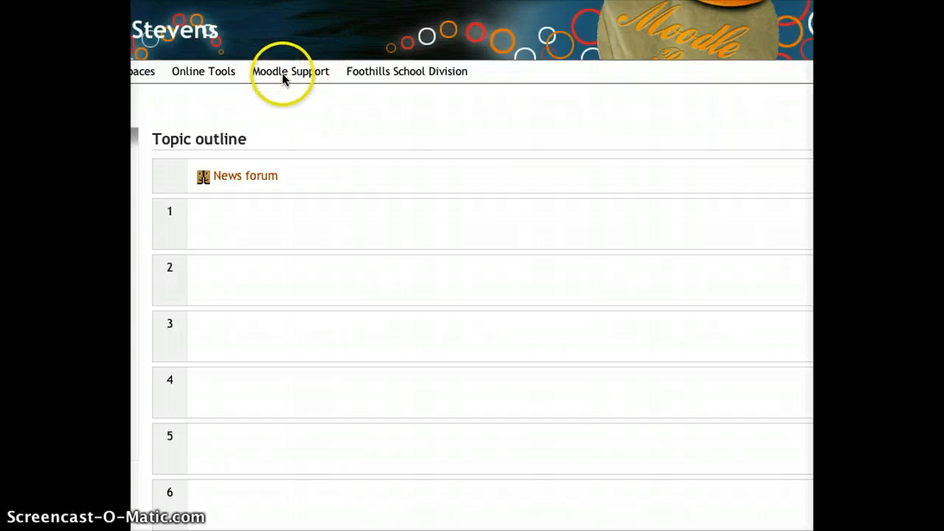
- Look over the Moodle Support options and the course page's topic outline, Settings block and Navigation block
{"action": "left_click", "coordinate": [282, 73]}
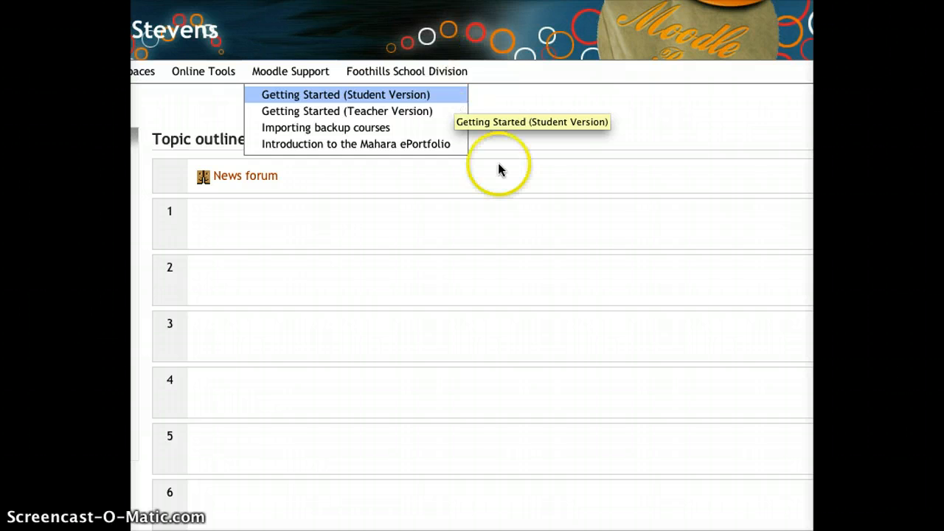
{"action": "left_click", "coordinate": [492, 267]}
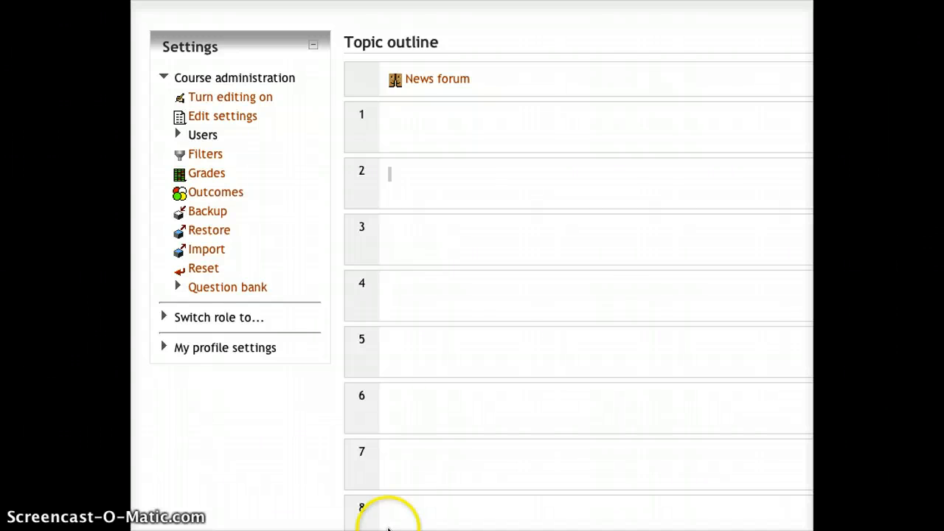
{"action": "scroll", "coordinate": [505, 299], "scroll_direction": "right", "scroll_amount": 6}
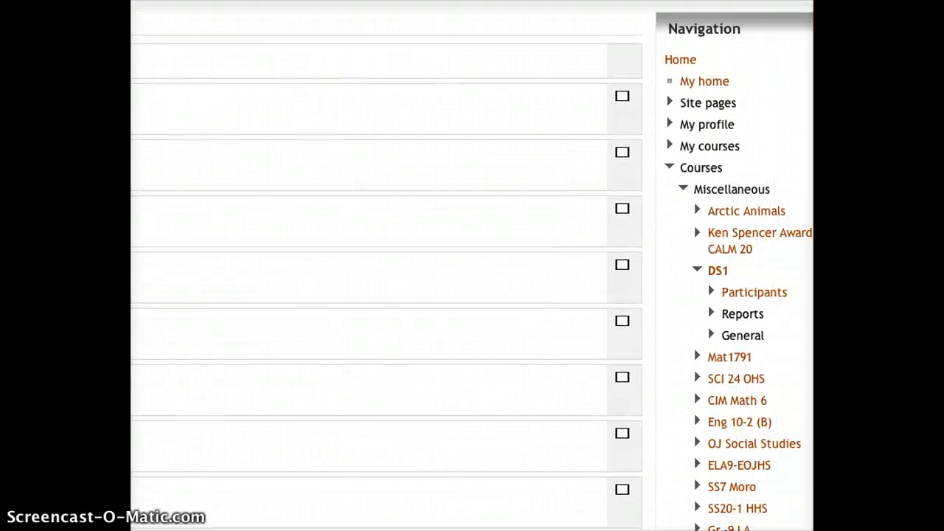
{"action": "scroll", "coordinate": [505, 299], "scroll_direction": "down", "scroll_amount": 4}
{"action": "scroll", "coordinate": [505, 298], "scroll_direction": "down", "scroll_amount": 2}
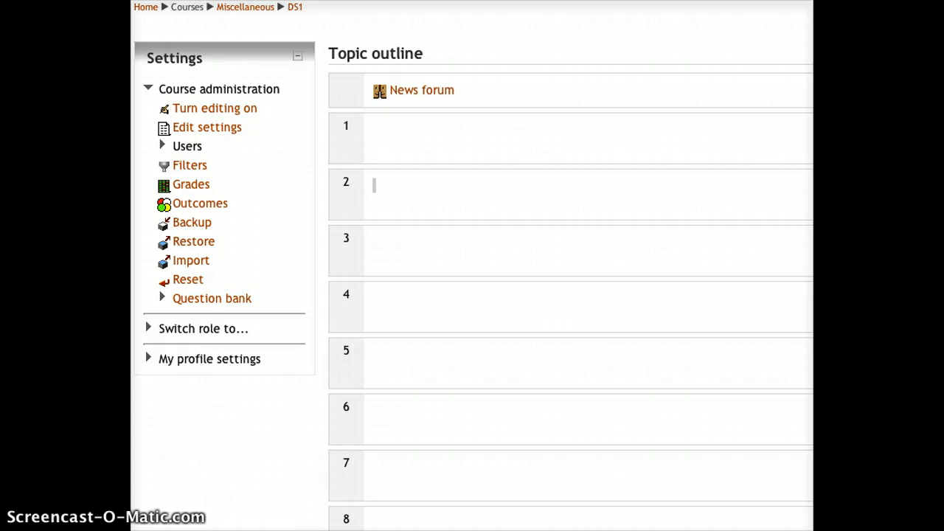
{"action": "scroll", "coordinate": [472, 265], "scroll_direction": "right", "scroll_amount": 4}
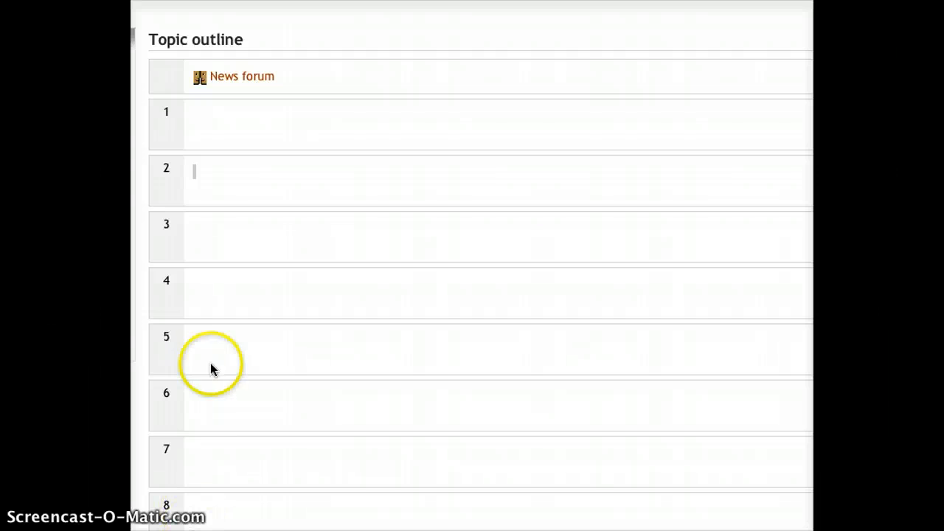
{"action": "left_click", "coordinate": [277, 271]}
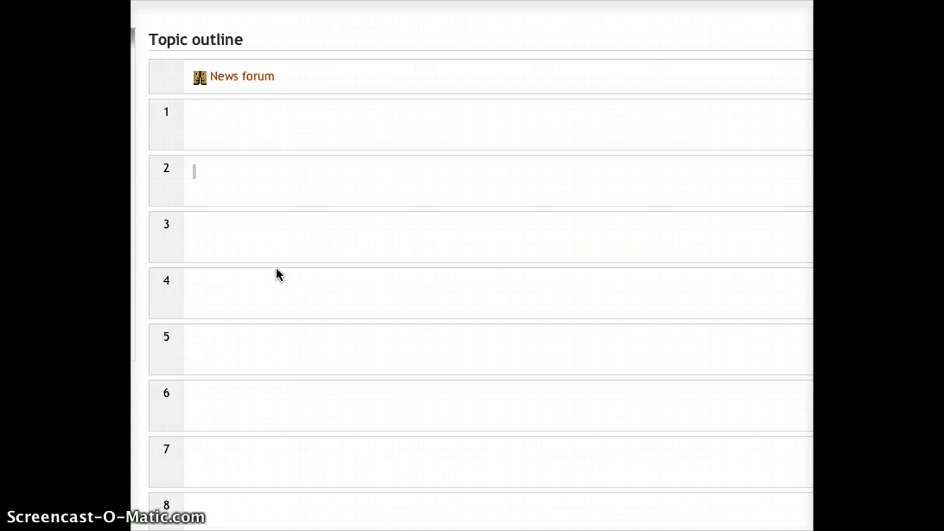
{"action": "left_click", "coordinate": [307, 442]}
{"action": "scroll", "coordinate": [471, 265], "scroll_direction": "down", "scroll_amount": 1}
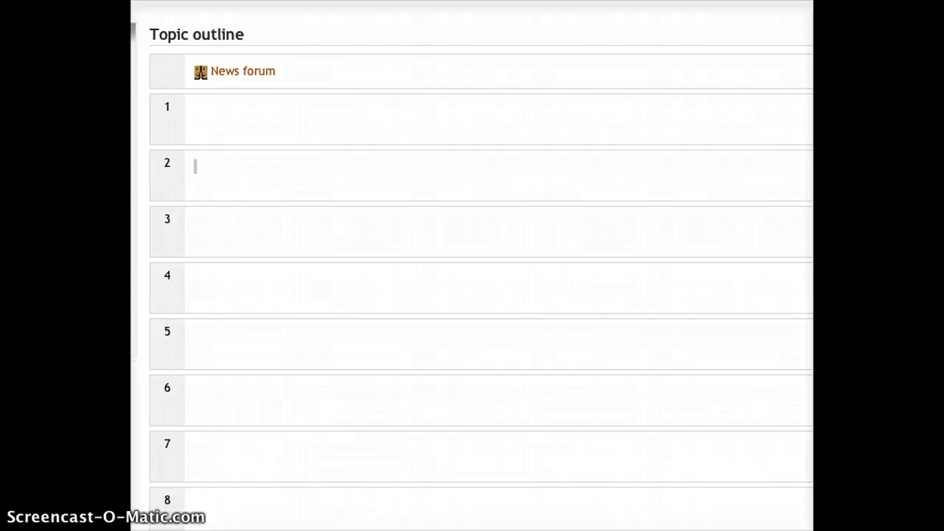
{"action": "scroll", "coordinate": [472, 266], "scroll_direction": "up", "scroll_amount": 1}
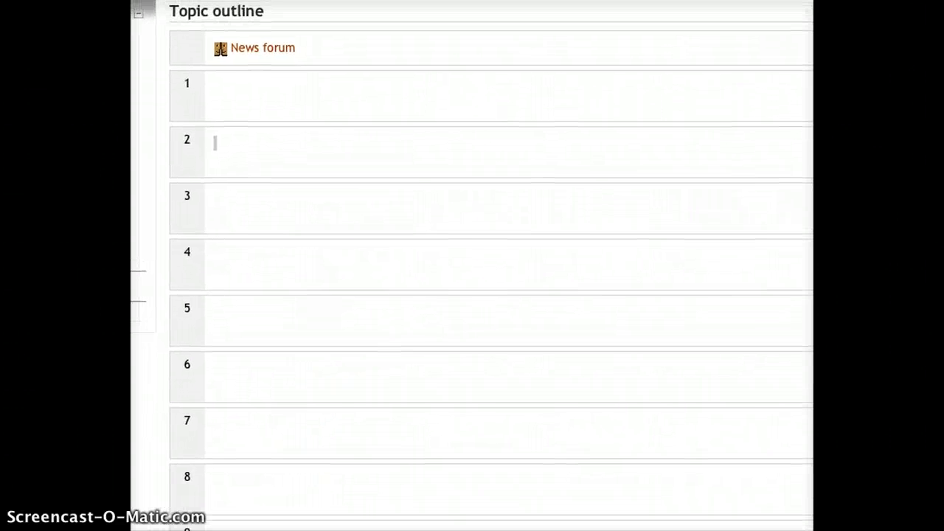
- Set the number of weeks/topics to 4 in the course settings and save the changes
{"action": "scroll", "coordinate": [472, 266], "scroll_direction": "left", "scroll_amount": 3}
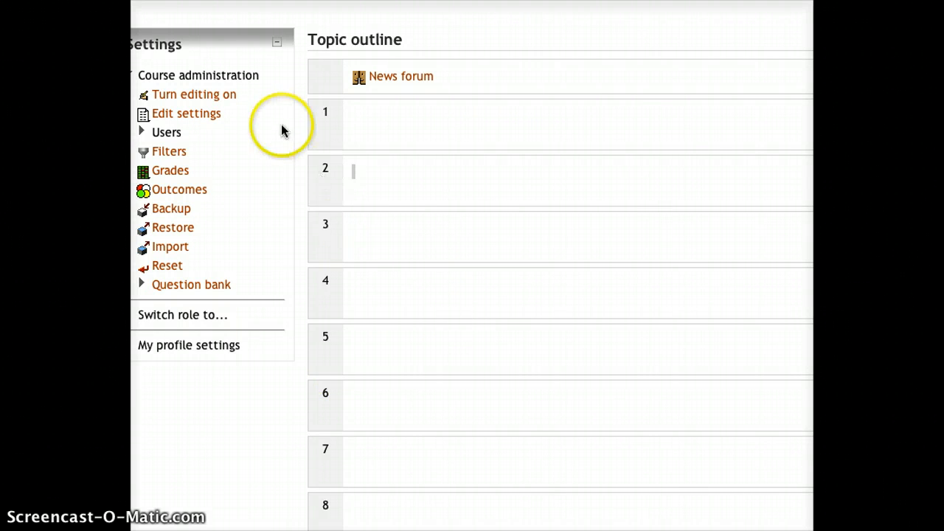
{"action": "left_click", "coordinate": [205, 120]}
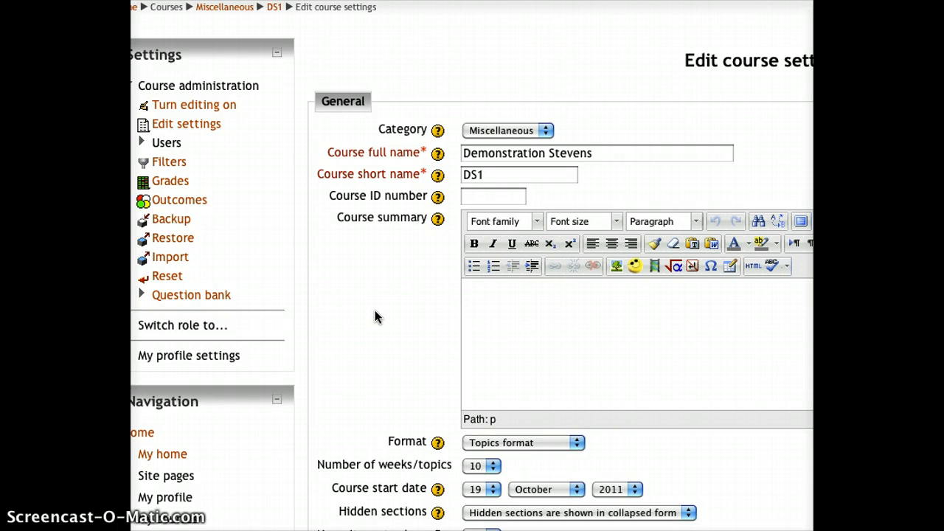
{"action": "scroll", "coordinate": [377, 304], "scroll_direction": "down", "scroll_amount": 7}
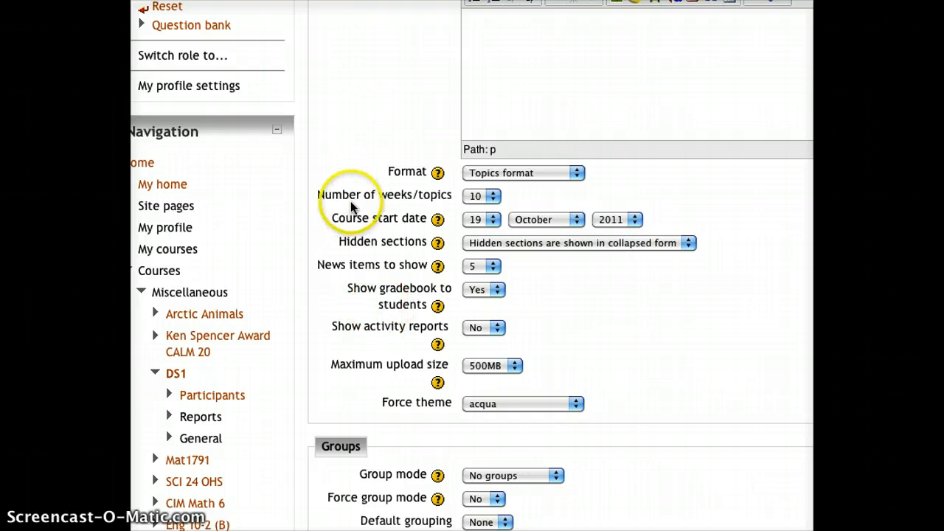
{"action": "left_click", "coordinate": [484, 197]}
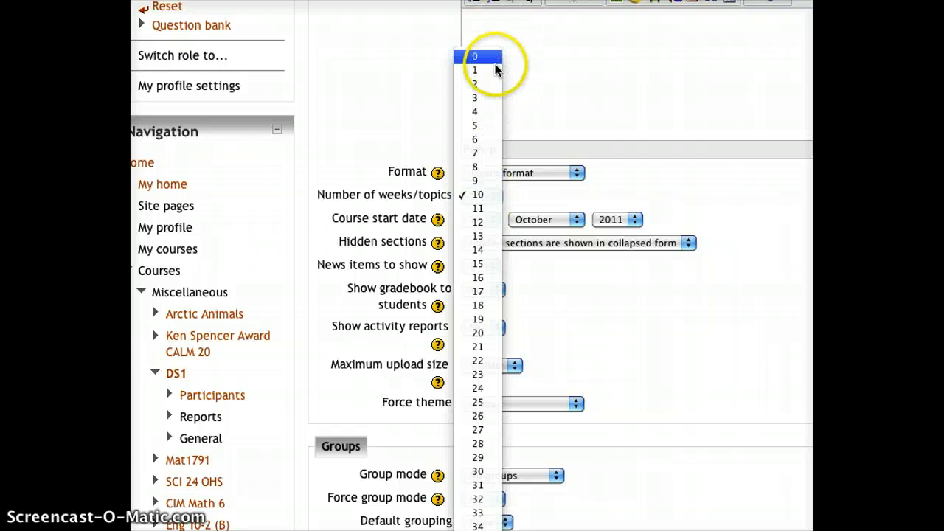
{"action": "left_click", "coordinate": [477, 113]}
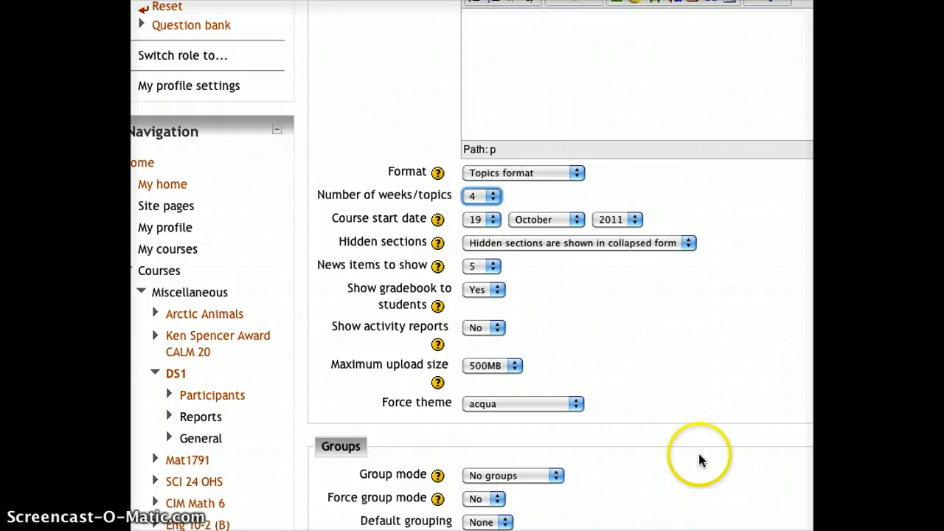
{"action": "scroll", "coordinate": [701, 458], "scroll_direction": "down", "scroll_amount": 5}
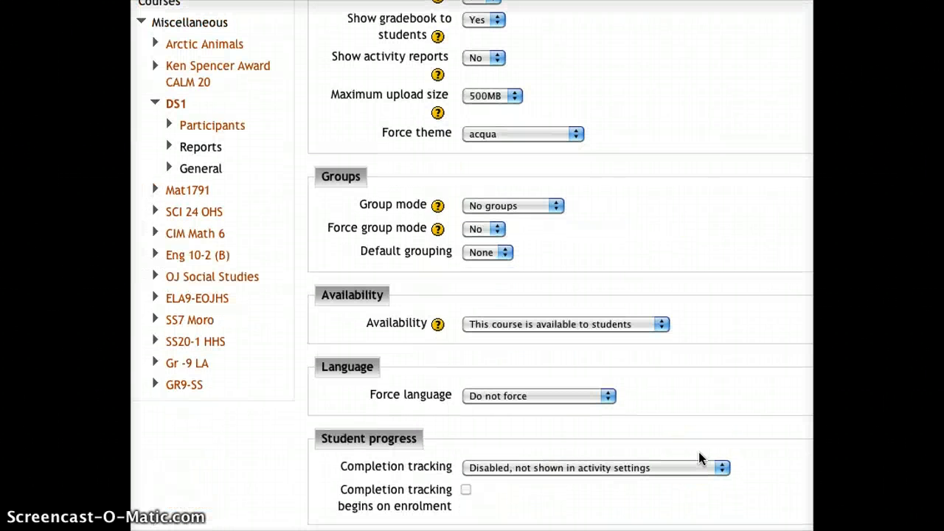
{"action": "scroll", "coordinate": [700, 458], "scroll_direction": "down", "scroll_amount": 4}
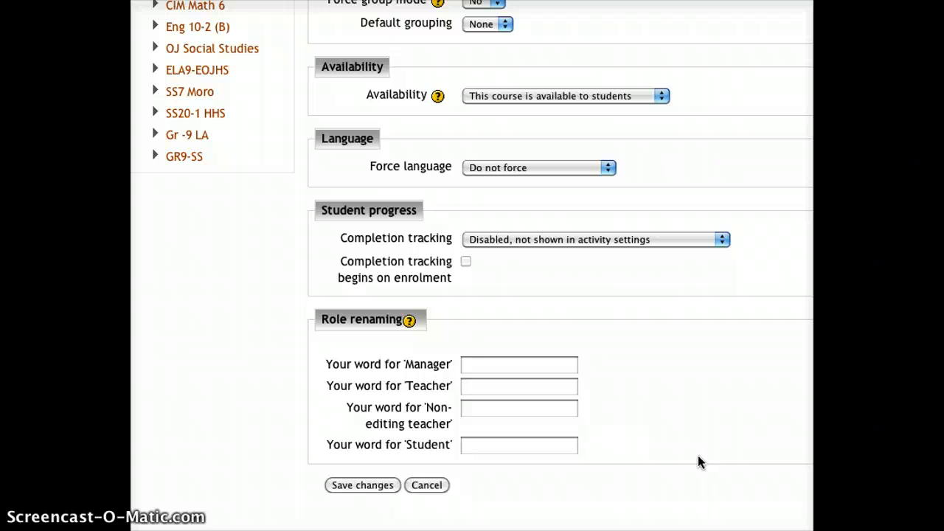
{"action": "left_click", "coordinate": [299, 495]}
{"action": "left_click", "coordinate": [371, 483]}
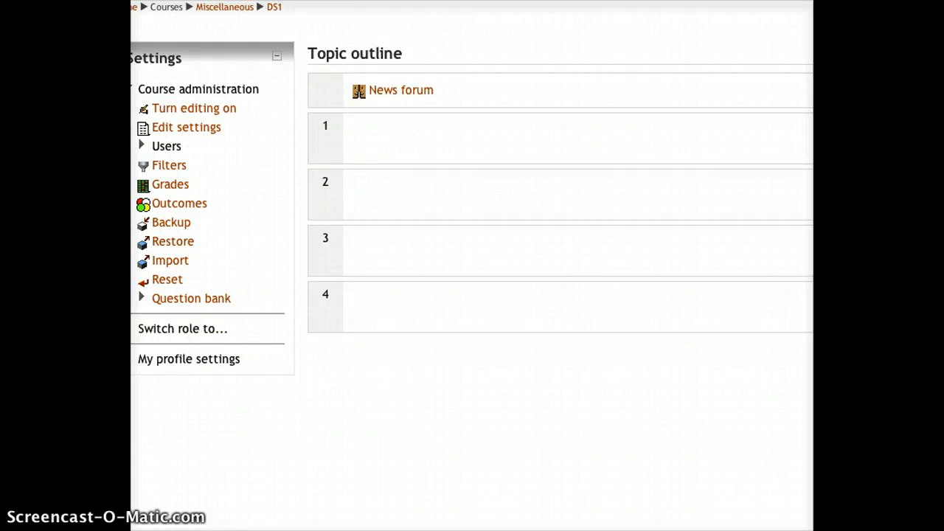
- Force the Brick theme for the course in its settings and save the changes
{"action": "scroll", "coordinate": [472, 266], "scroll_direction": "up", "scroll_amount": 2}
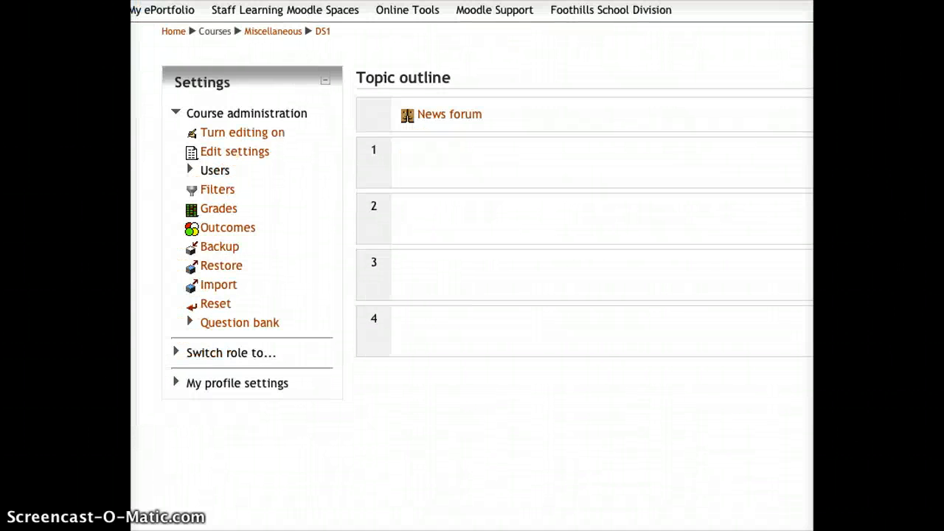
{"action": "left_click", "coordinate": [243, 153]}
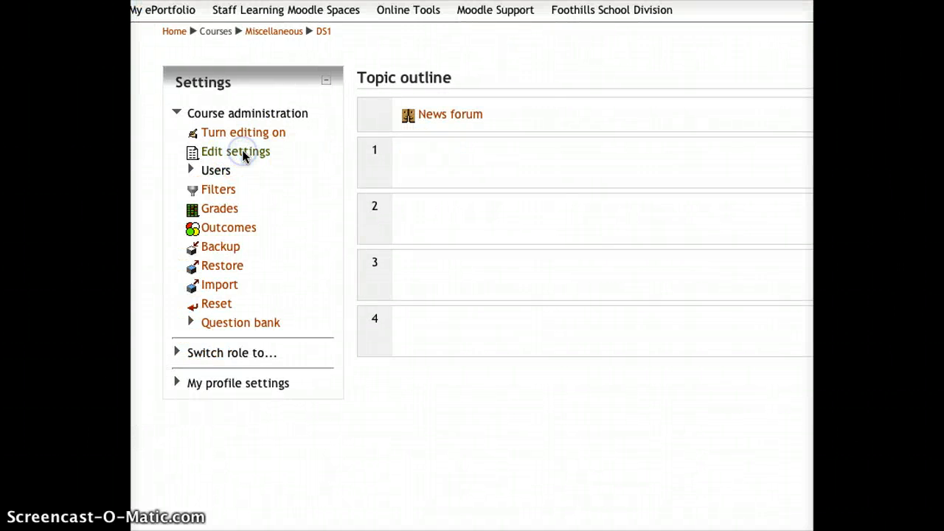
{"action": "left_click", "coordinate": [244, 155]}
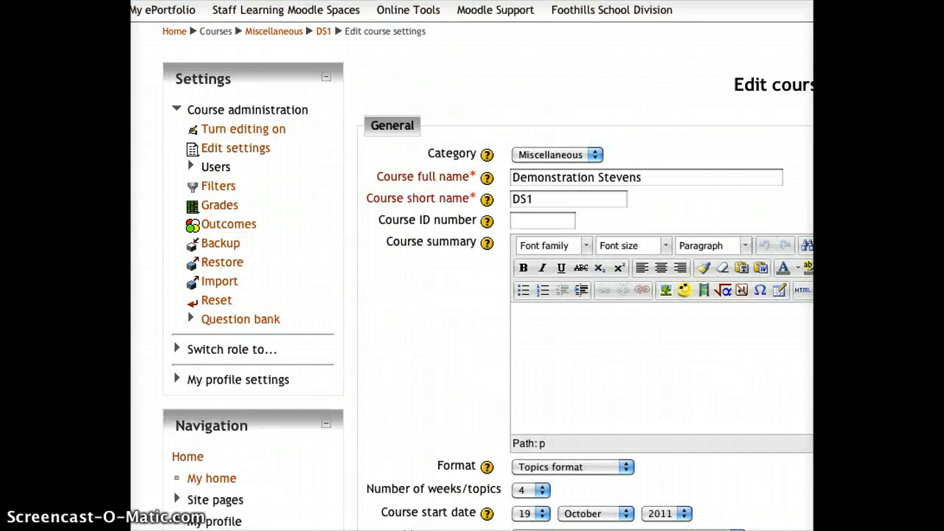
{"action": "scroll", "coordinate": [369, 501], "scroll_direction": "right", "scroll_amount": 5}
{"action": "scroll", "coordinate": [368, 501], "scroll_direction": "down", "scroll_amount": 1}
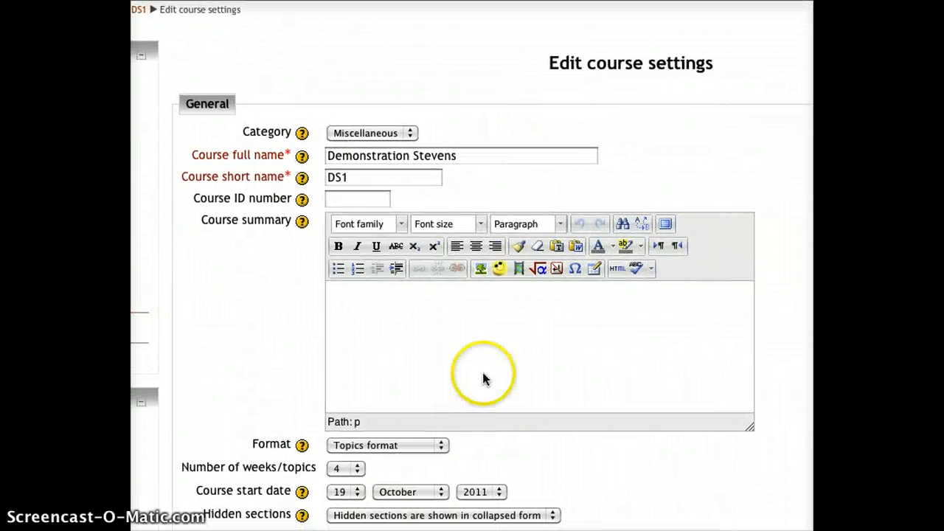
{"action": "scroll", "coordinate": [483, 378], "scroll_direction": "down", "scroll_amount": 7}
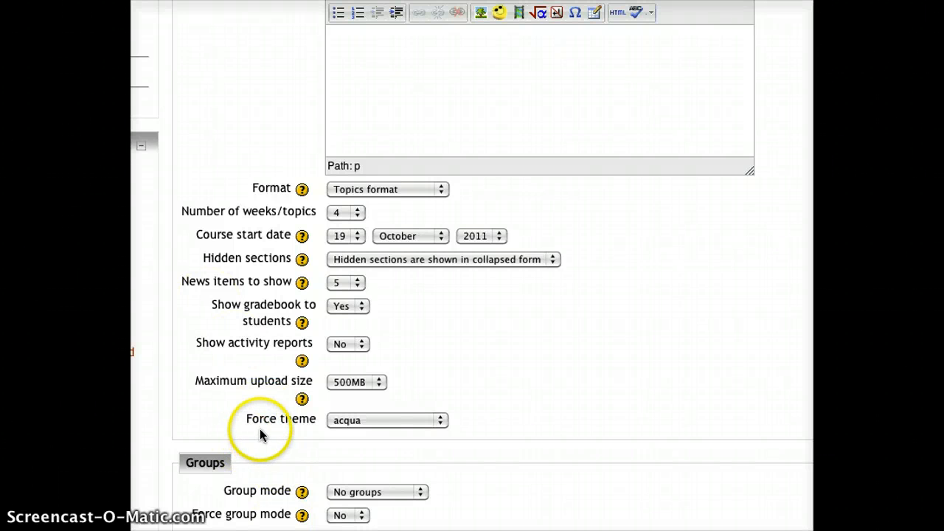
{"action": "left_click", "coordinate": [354, 421]}
{"action": "left_click", "coordinate": [354, 421]}
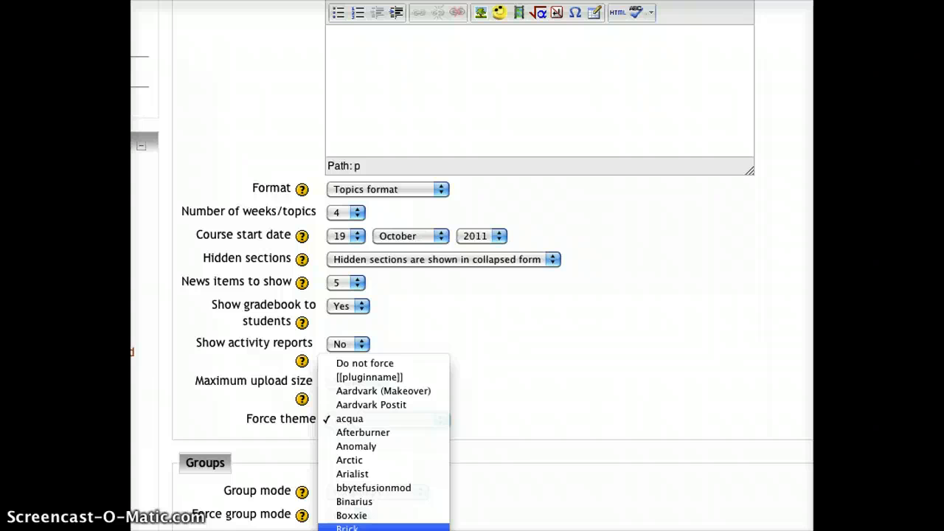
{"action": "left_click", "coordinate": [347, 528]}
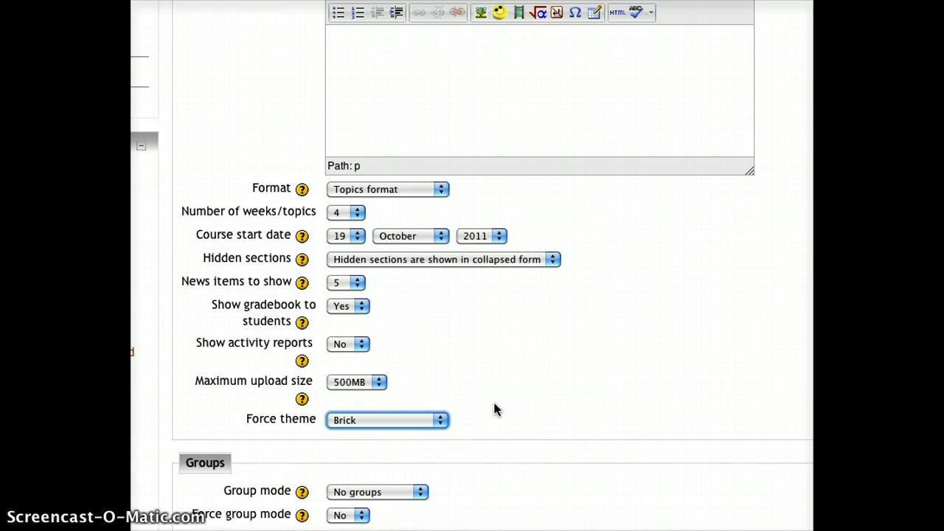
{"action": "scroll", "coordinate": [492, 409], "scroll_direction": "down", "scroll_amount": 15}
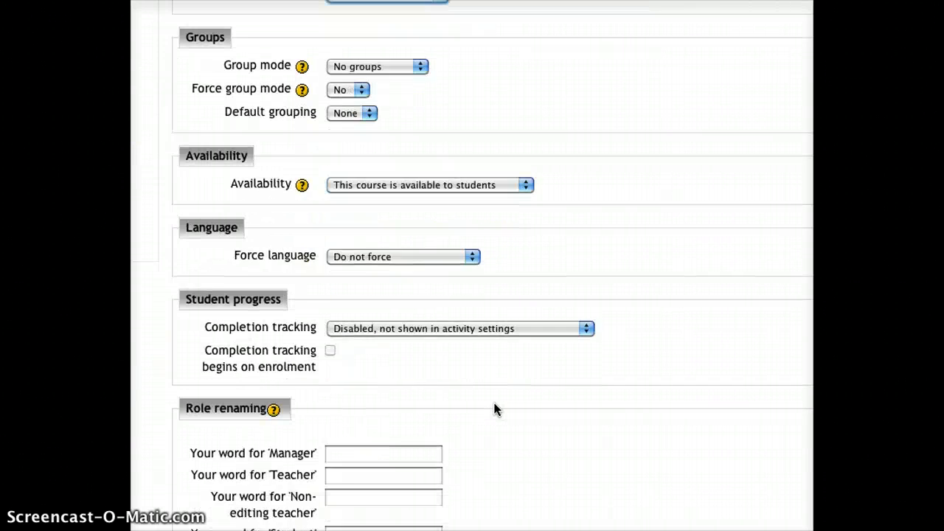
{"action": "left_click", "coordinate": [486, 417]}
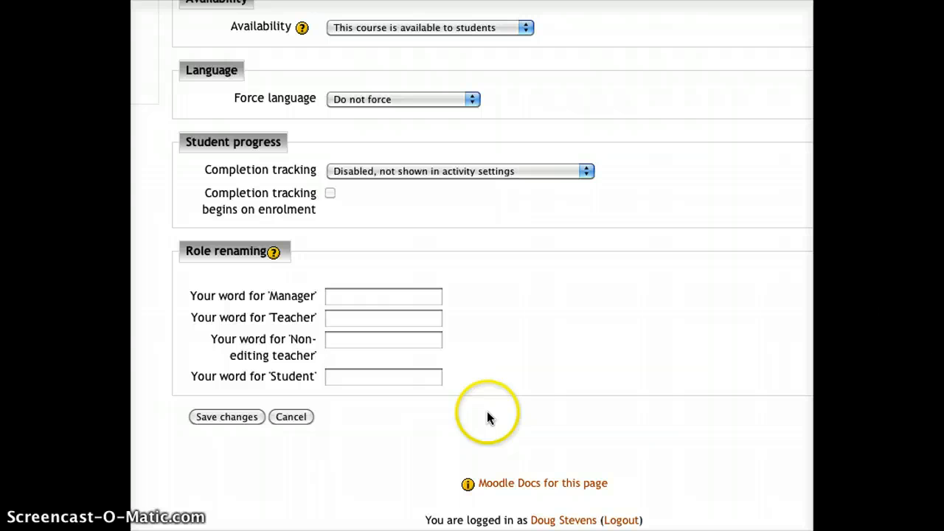
{"action": "left_click", "coordinate": [236, 417]}
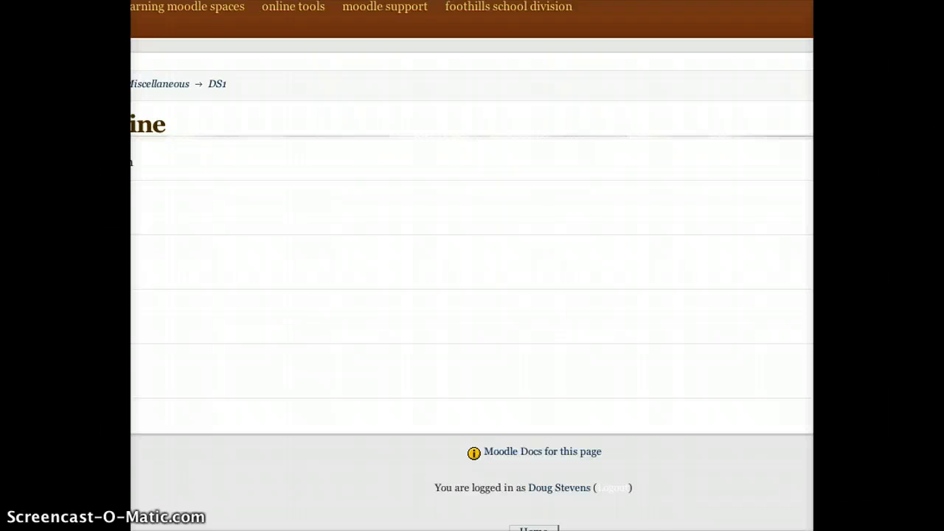
- Examine the rethemed course page, including the topic outline and the Navigation, Upcoming Events and Settings blocks
{"action": "scroll", "coordinate": [255, 516], "scroll_direction": "left", "scroll_amount": 2}
{"action": "scroll", "coordinate": [472, 295], "scroll_direction": "down", "scroll_amount": 1}
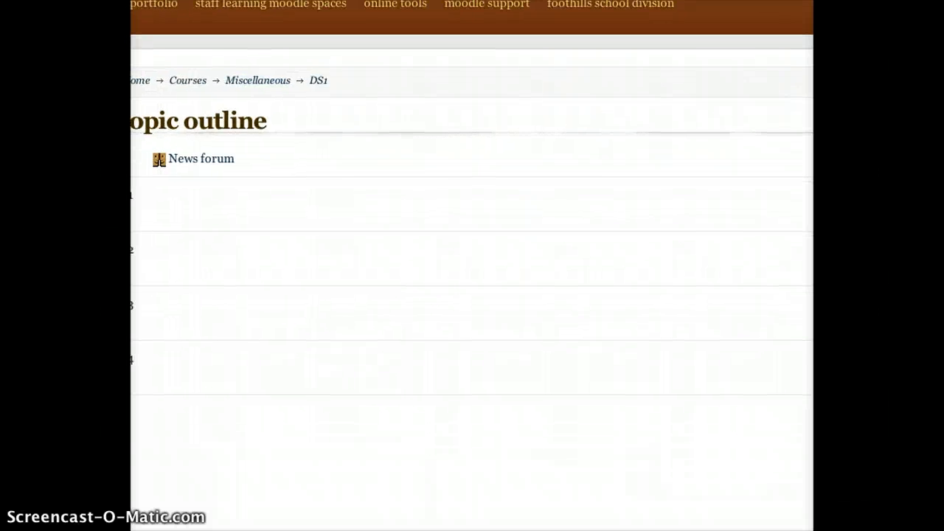
{"action": "scroll", "coordinate": [472, 265], "scroll_direction": "down", "scroll_amount": 2}
{"action": "scroll", "coordinate": [472, 266], "scroll_direction": "left", "scroll_amount": 2}
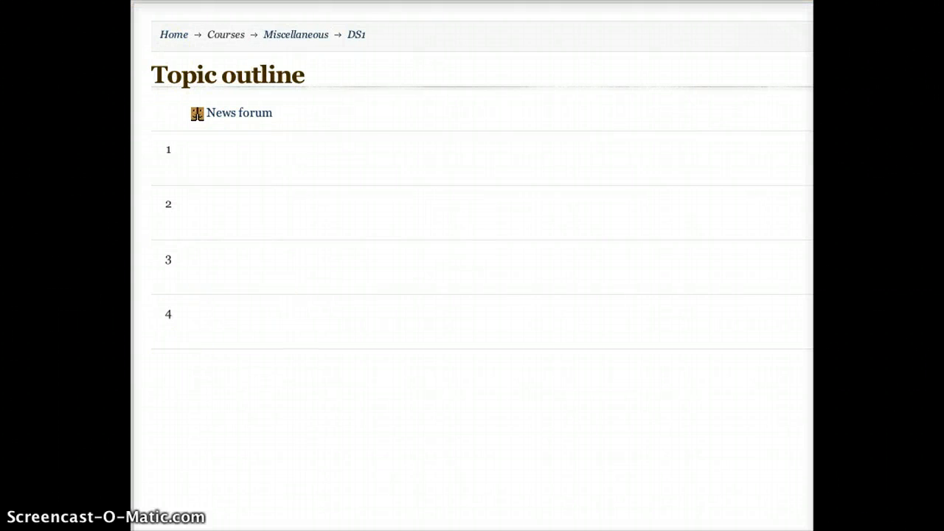
{"action": "scroll", "coordinate": [472, 266], "scroll_direction": "up", "scroll_amount": 2}
{"action": "scroll", "coordinate": [472, 265], "scroll_direction": "right", "scroll_amount": 6}
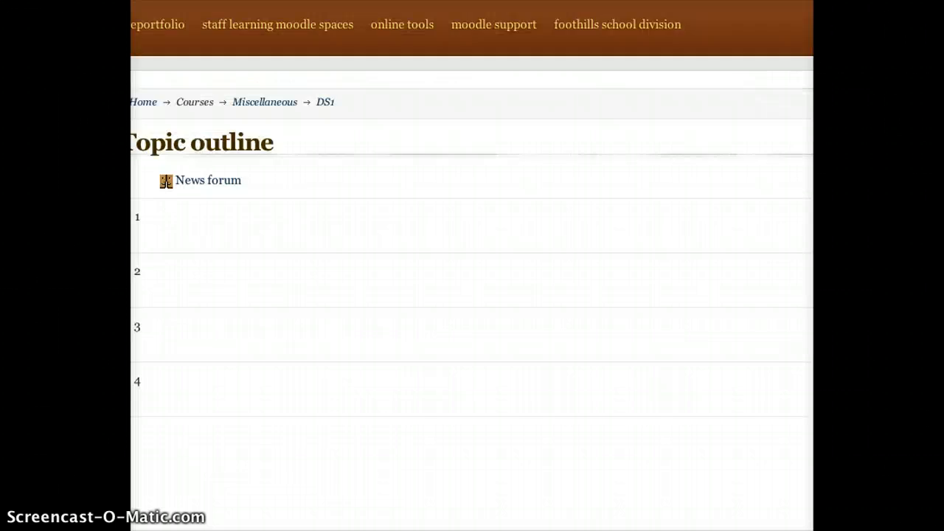
{"action": "scroll", "coordinate": [472, 265], "scroll_direction": "right", "scroll_amount": 3}
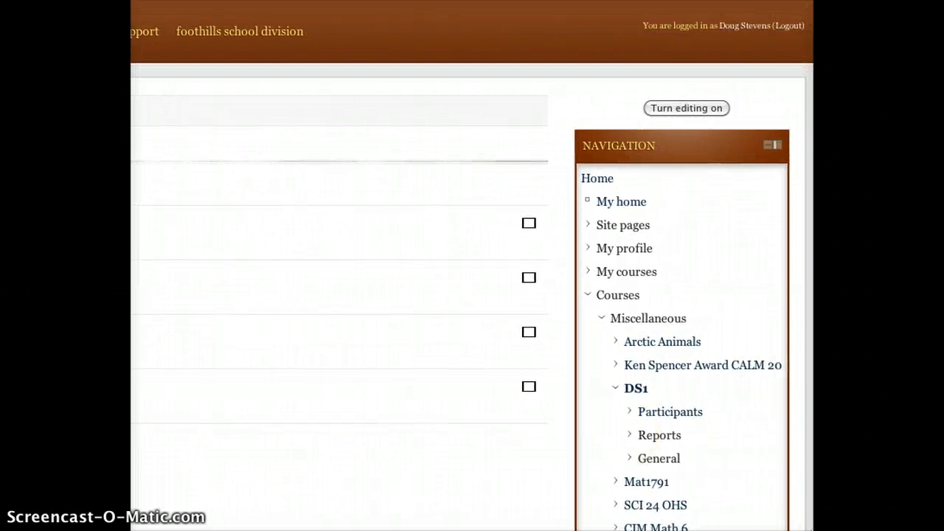
{"action": "scroll", "coordinate": [685, 403], "scroll_direction": "down", "scroll_amount": 10}
{"action": "scroll", "coordinate": [685, 403], "scroll_direction": "down", "scroll_amount": 2}
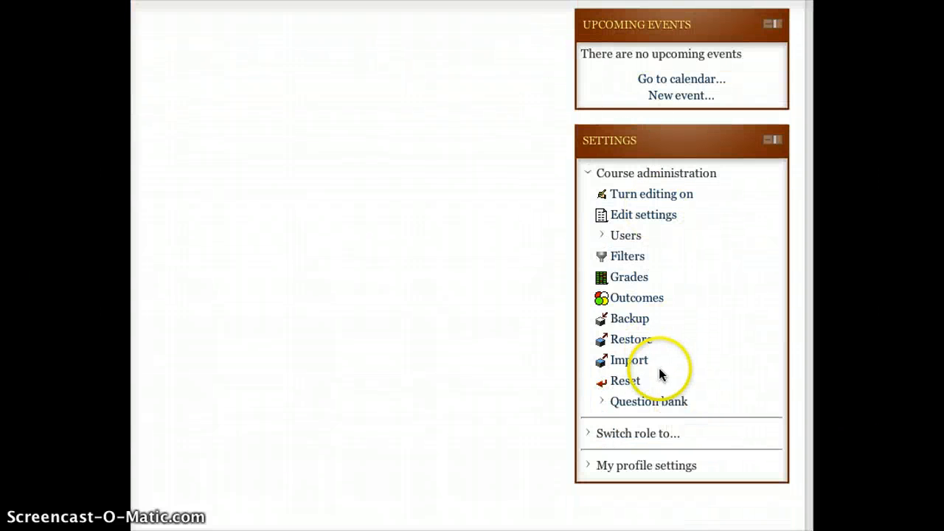
{"action": "scroll", "coordinate": [658, 365], "scroll_direction": "up", "scroll_amount": 12}
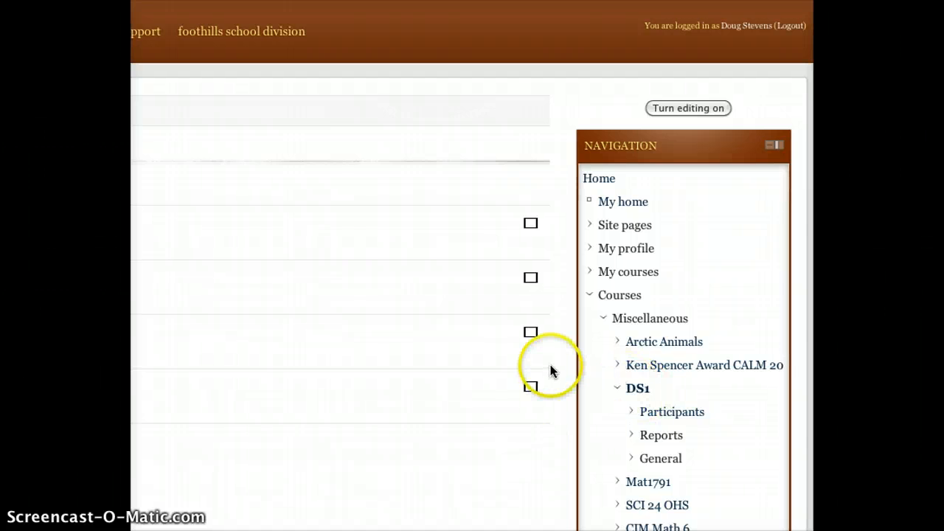
- Force the creatif theme for the course in its settings and save the changes
{"action": "scroll", "coordinate": [553, 373], "scroll_direction": "down", "scroll_amount": 10}
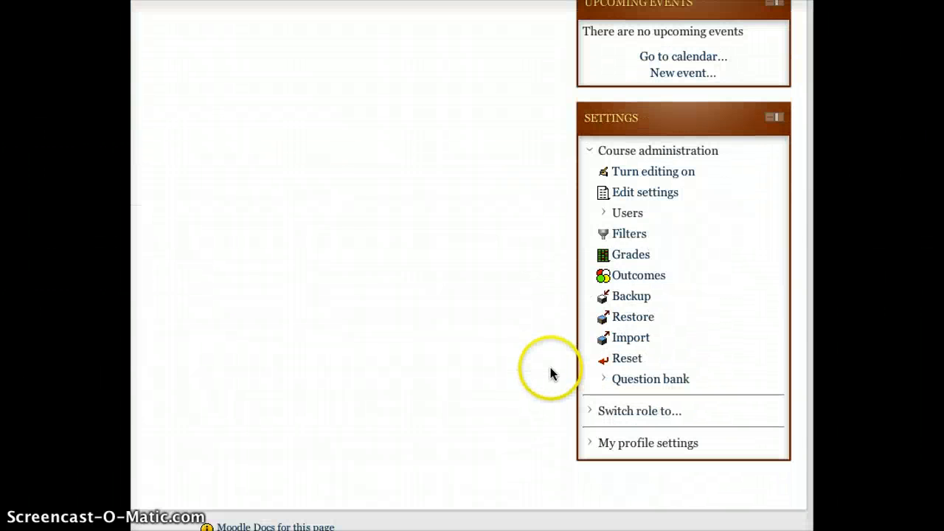
{"action": "left_click", "coordinate": [645, 193]}
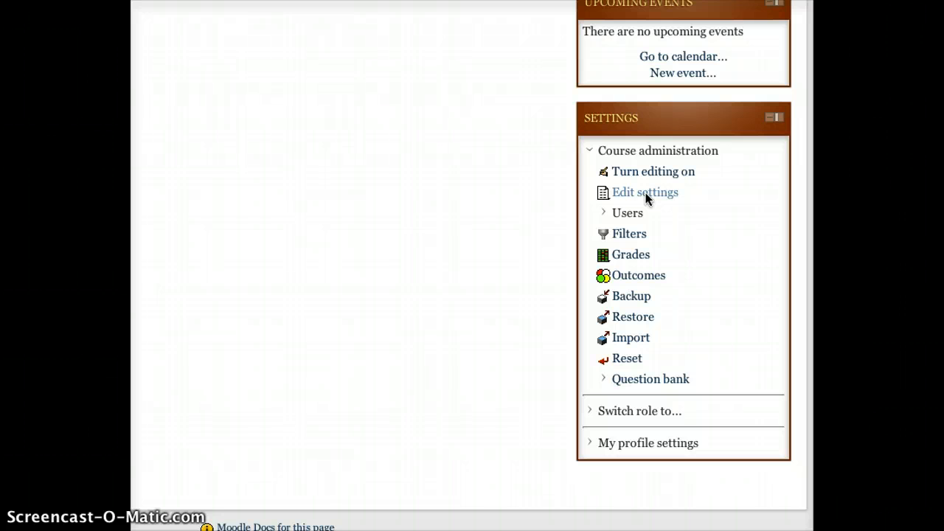
{"action": "left_click", "coordinate": [645, 192]}
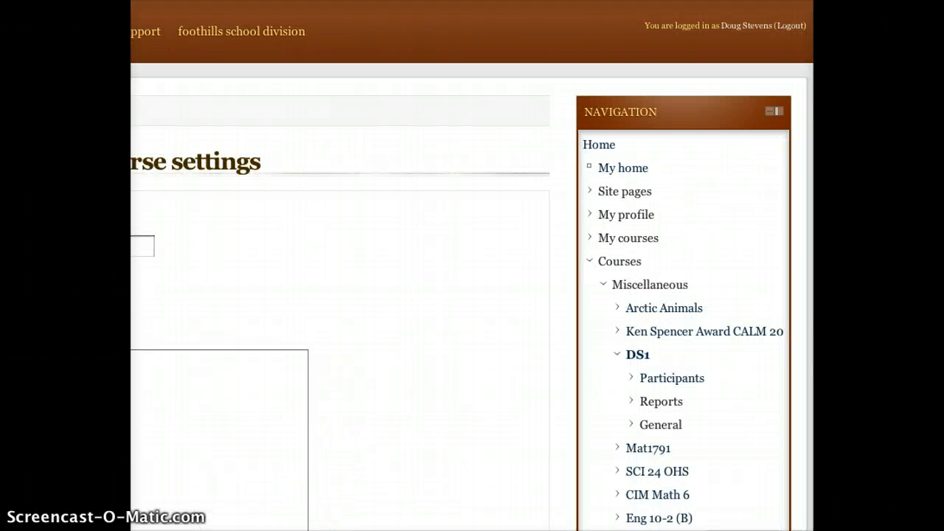
{"action": "scroll", "coordinate": [508, 383], "scroll_direction": "down", "scroll_amount": 8}
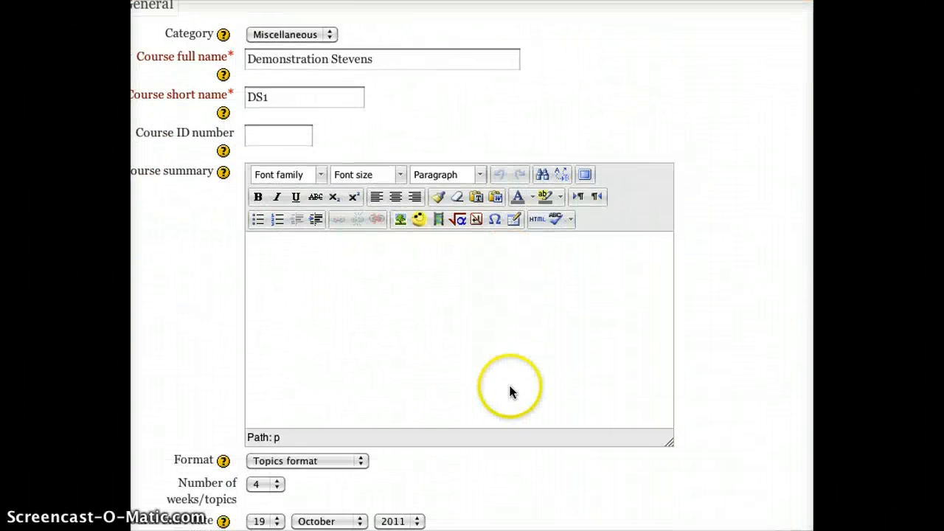
{"action": "scroll", "coordinate": [236, 409], "scroll_direction": "down", "scroll_amount": 3}
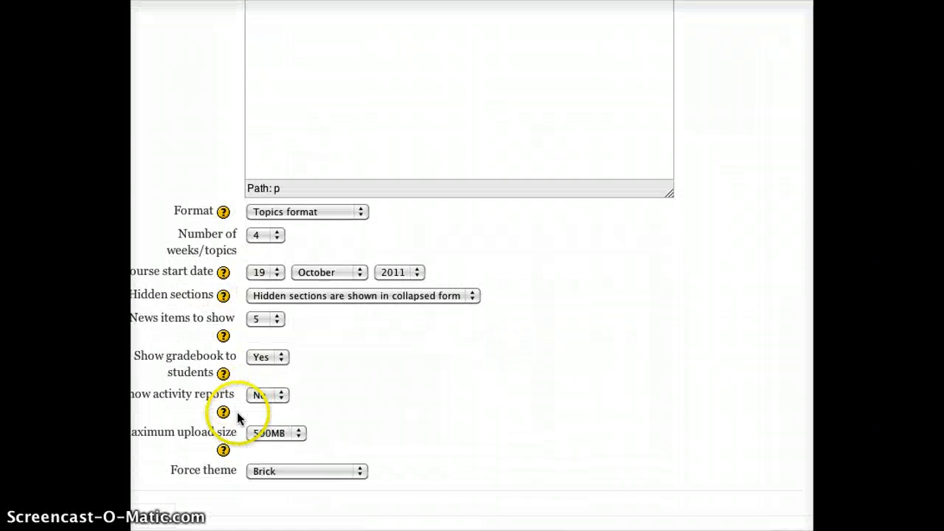
{"action": "left_click", "coordinate": [319, 470]}
{"action": "left_click", "coordinate": [320, 471]}
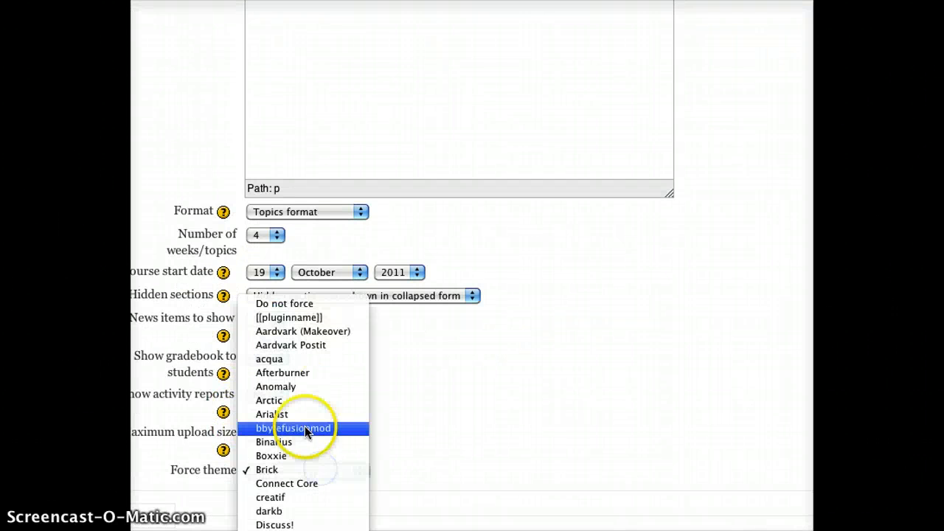
{"action": "left_click", "coordinate": [293, 497]}
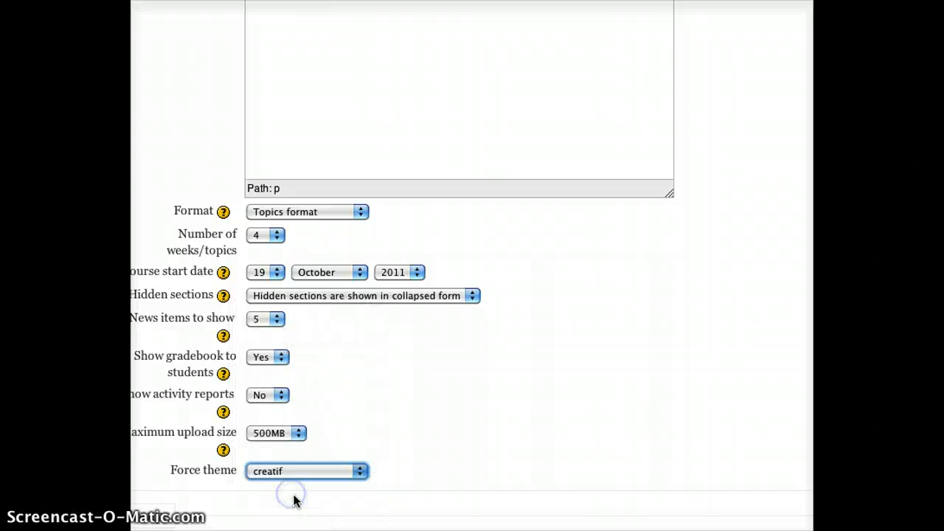
{"action": "scroll", "coordinate": [379, 443], "scroll_direction": "down", "scroll_amount": 3}
{"action": "scroll", "coordinate": [381, 440], "scroll_direction": "down", "scroll_amount": 10}
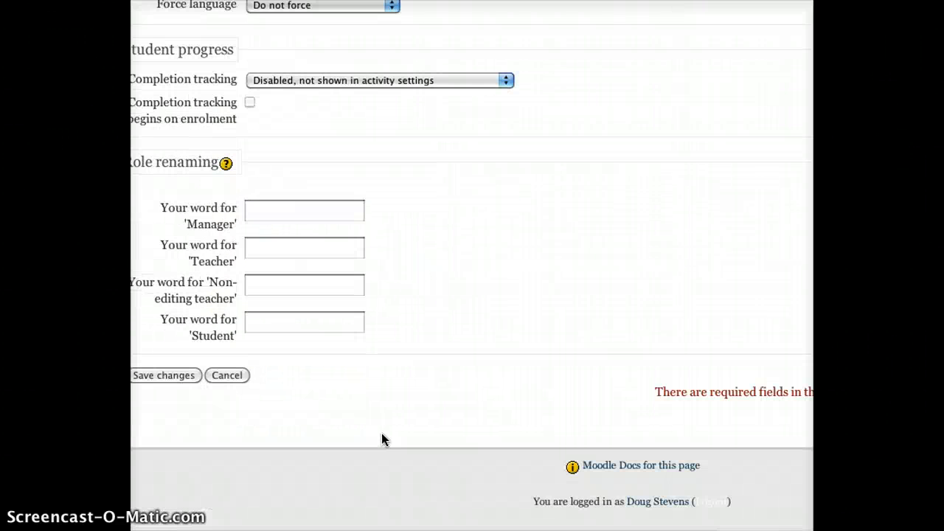
{"action": "left_click", "coordinate": [168, 375]}
{"action": "left_click", "coordinate": [176, 379]}
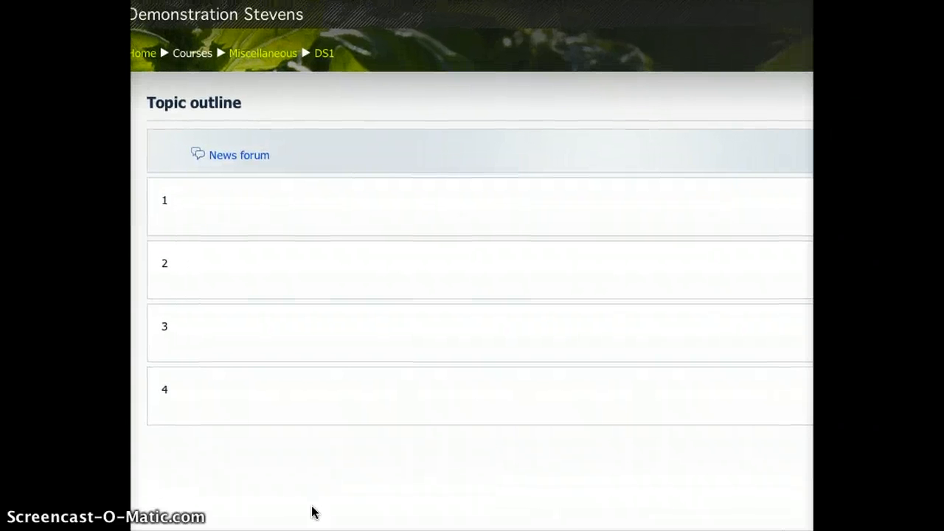
- Turn editing on for the course and look through the resource and activity types offered for topic 1
{"action": "left_click", "coordinate": [590, 506]}
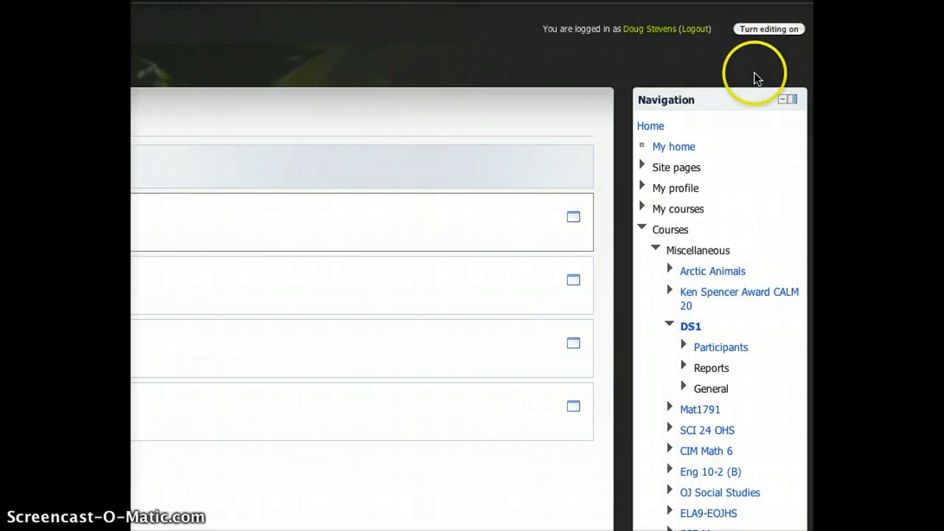
{"action": "left_click", "coordinate": [769, 32]}
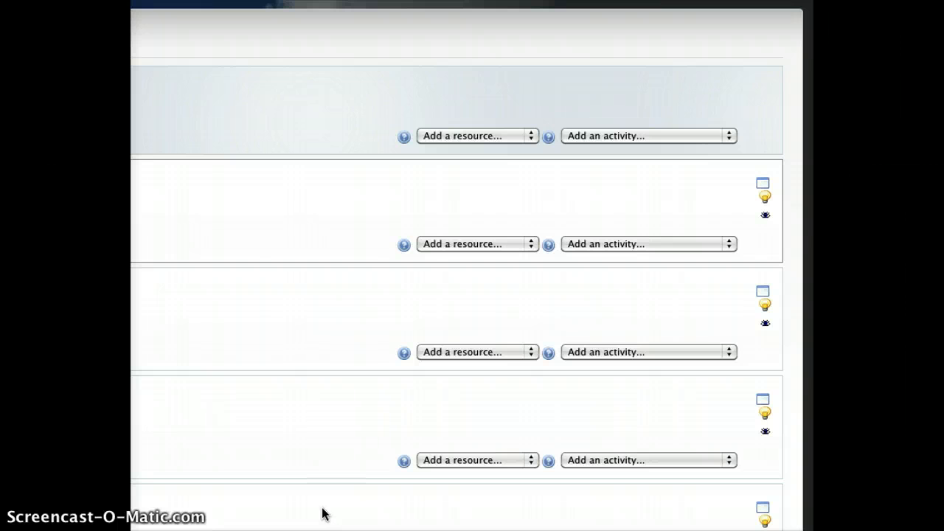
{"action": "left_click", "coordinate": [482, 241]}
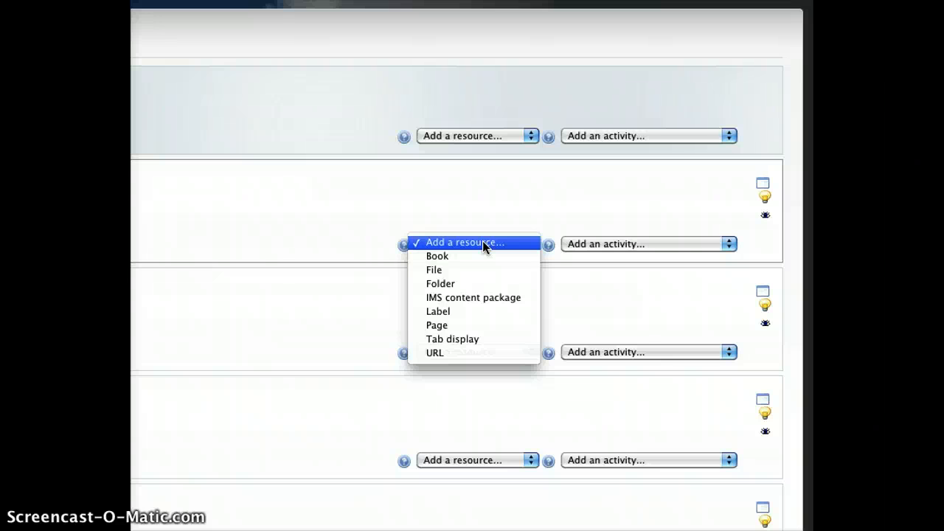
{"action": "left_click", "coordinate": [555, 205]}
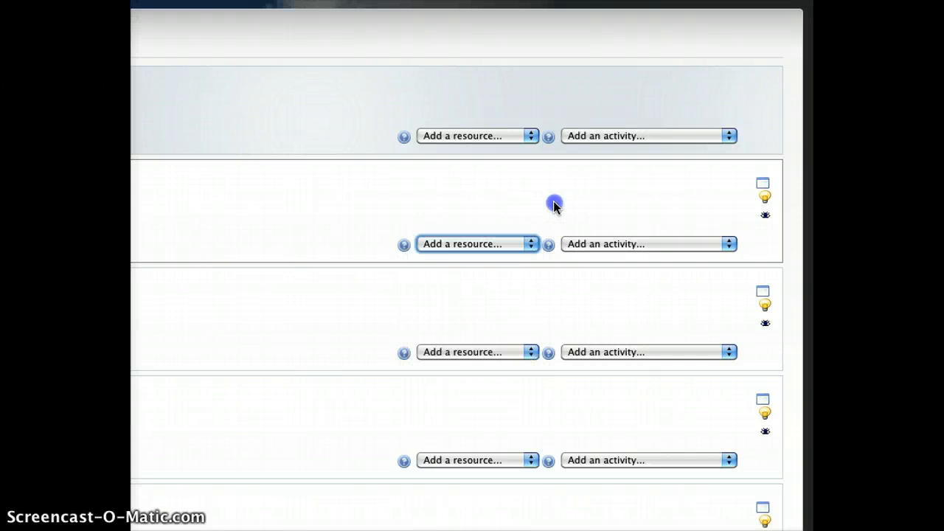
{"action": "left_click", "coordinate": [617, 245]}
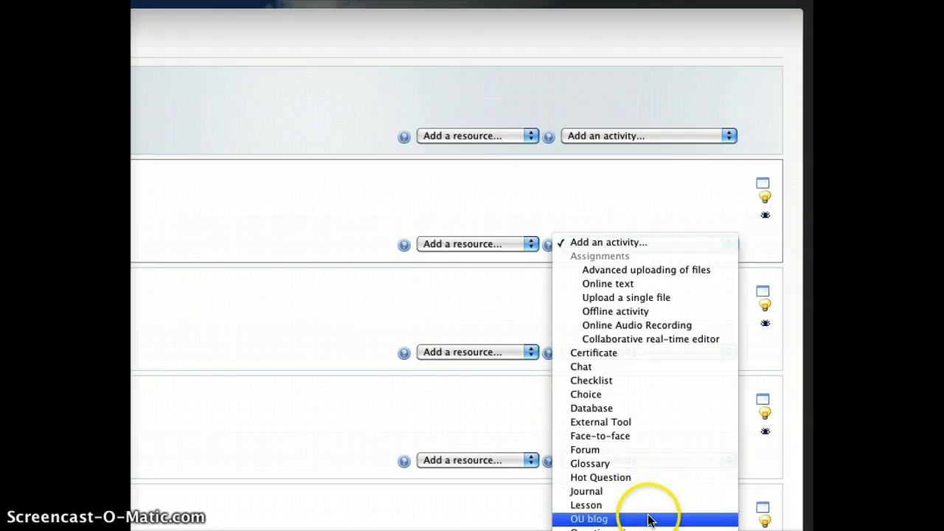
{"action": "left_click", "coordinate": [345, 292]}
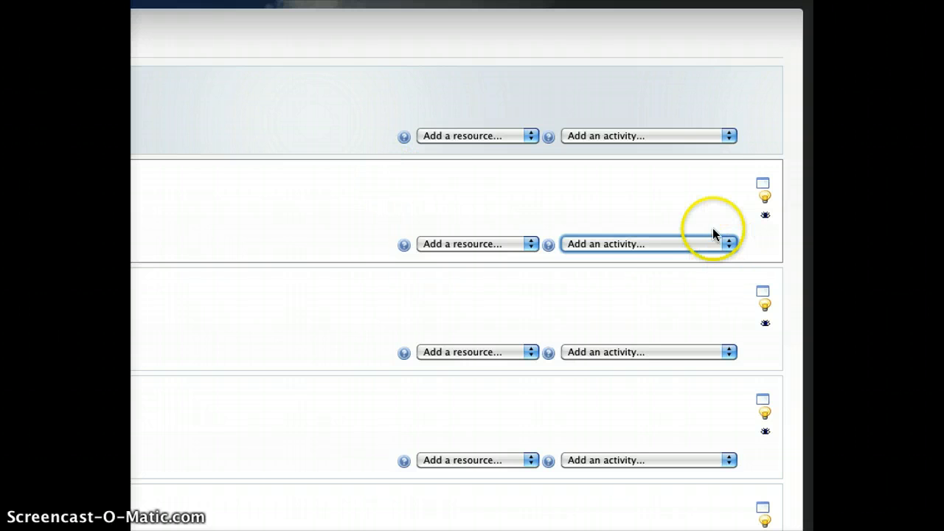
- Start a new forum in topic 1 named "Talking about important stuff" with the introduction "Please take a moment to share your thoughts about stuff."
{"action": "left_click", "coordinate": [607, 243]}
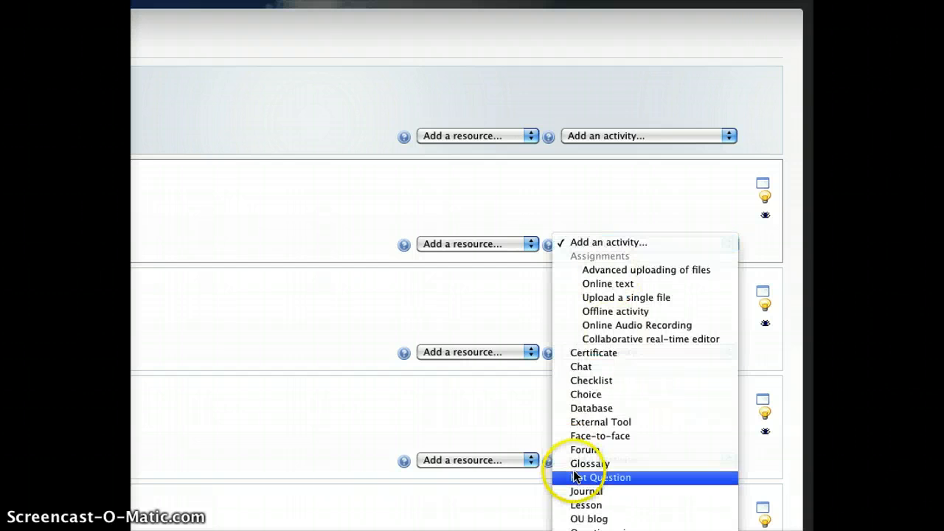
{"action": "left_click", "coordinate": [612, 448]}
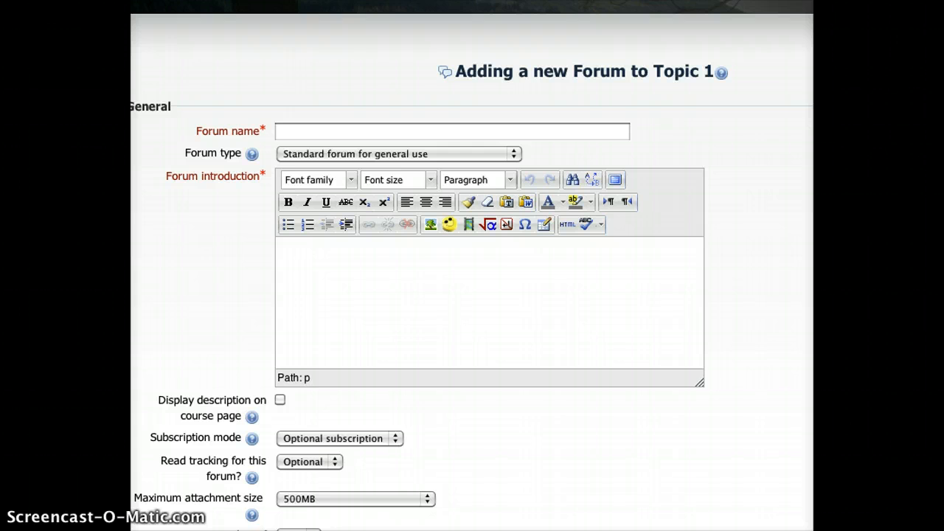
{"action": "scroll", "coordinate": [472, 265], "scroll_direction": "left", "scroll_amount": 1}
{"action": "scroll", "coordinate": [471, 265], "scroll_direction": "down", "scroll_amount": 1}
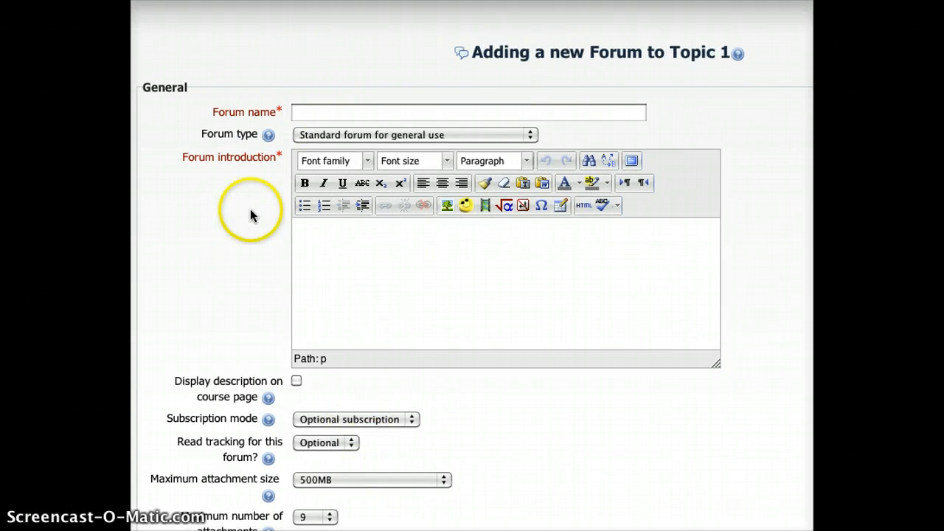
{"action": "left_click", "coordinate": [322, 113]}
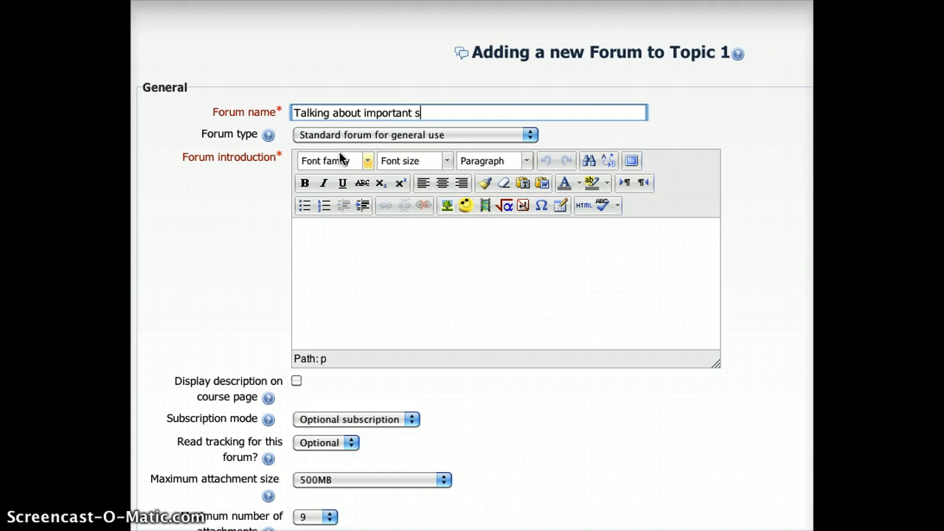
{"action": "left_click", "coordinate": [394, 263]}
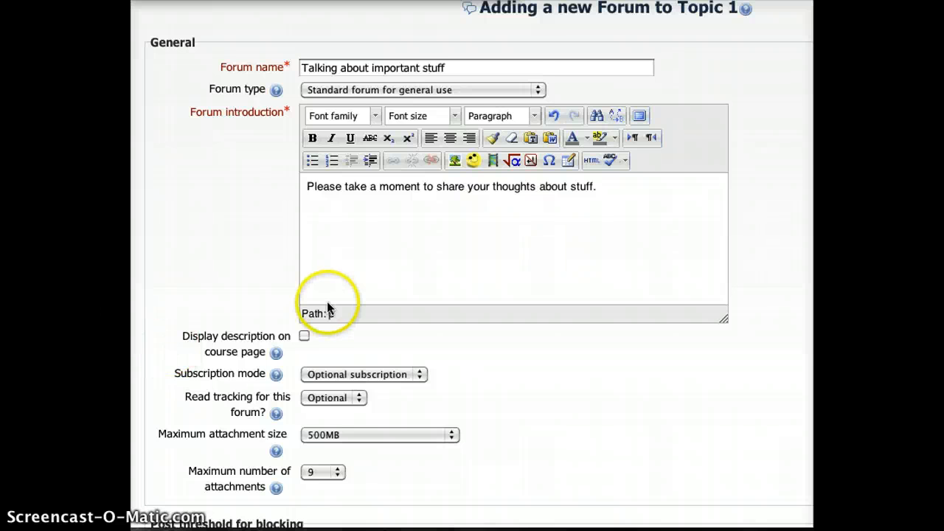
- Review the forum's attachment, blocking, grade and ratings settings, including the help for Time period for blocking and Grade category
{"action": "scroll", "coordinate": [327, 301], "scroll_direction": "down", "scroll_amount": 2}
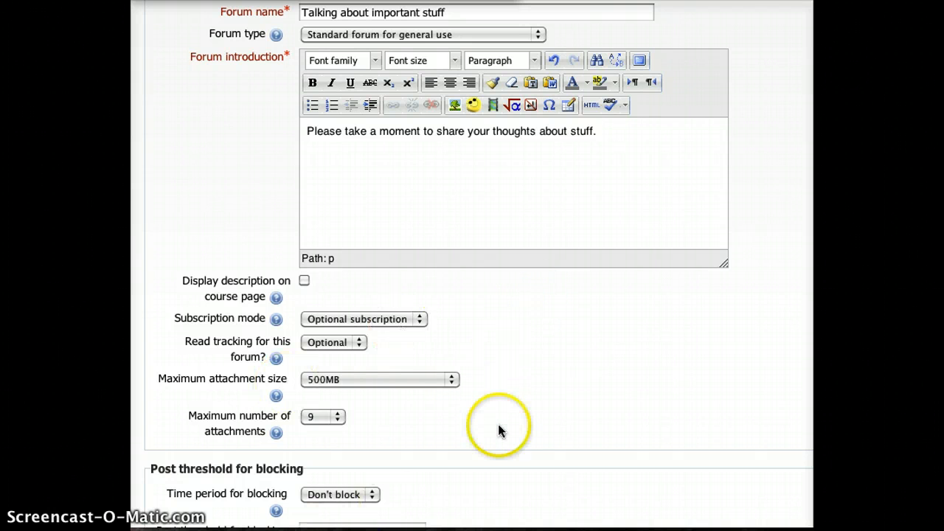
{"action": "scroll", "coordinate": [502, 428], "scroll_direction": "down", "scroll_amount": 3}
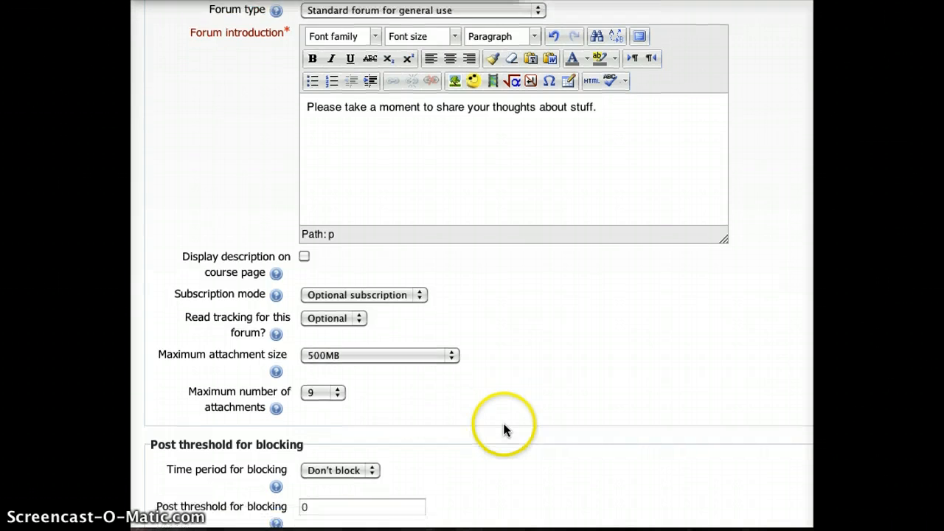
{"action": "scroll", "coordinate": [503, 423], "scroll_direction": "down", "scroll_amount": 8}
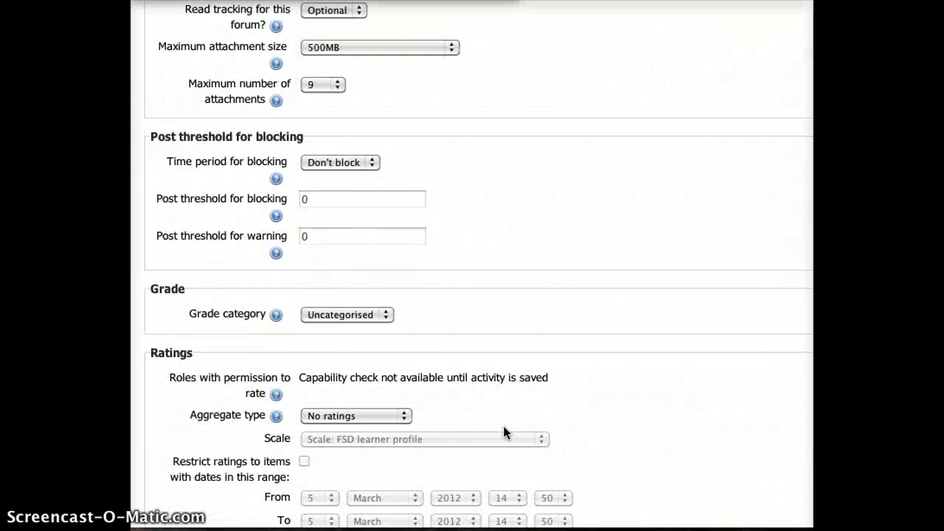
{"action": "scroll", "coordinate": [437, 466], "scroll_direction": "down", "scroll_amount": 4}
{"action": "scroll", "coordinate": [437, 465], "scroll_direction": "down", "scroll_amount": 1}
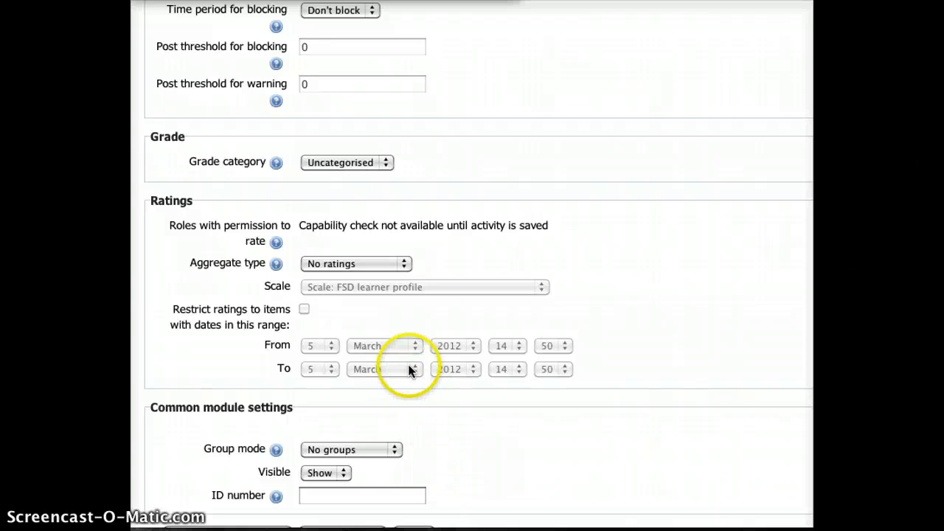
{"action": "scroll", "coordinate": [409, 369], "scroll_direction": "up", "scroll_amount": 3}
{"action": "scroll", "coordinate": [408, 370], "scroll_direction": "up", "scroll_amount": 1}
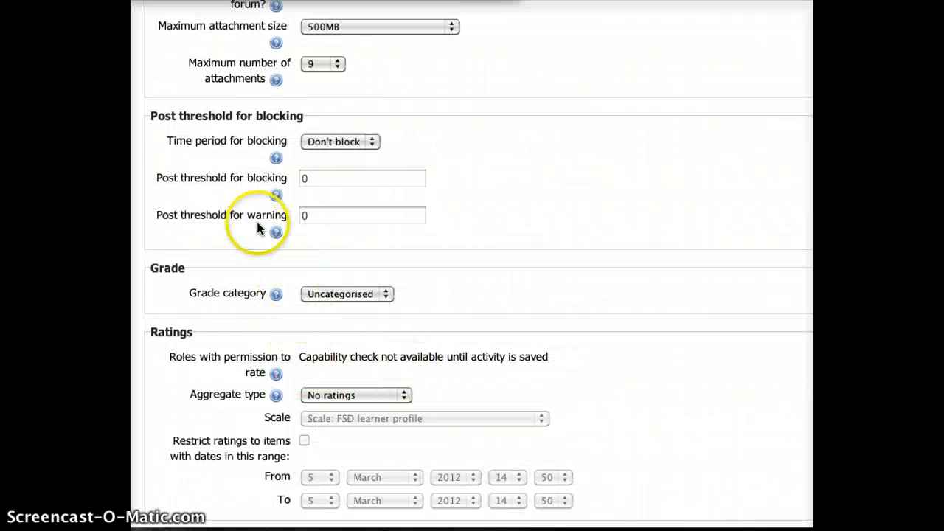
{"action": "left_click", "coordinate": [277, 160]}
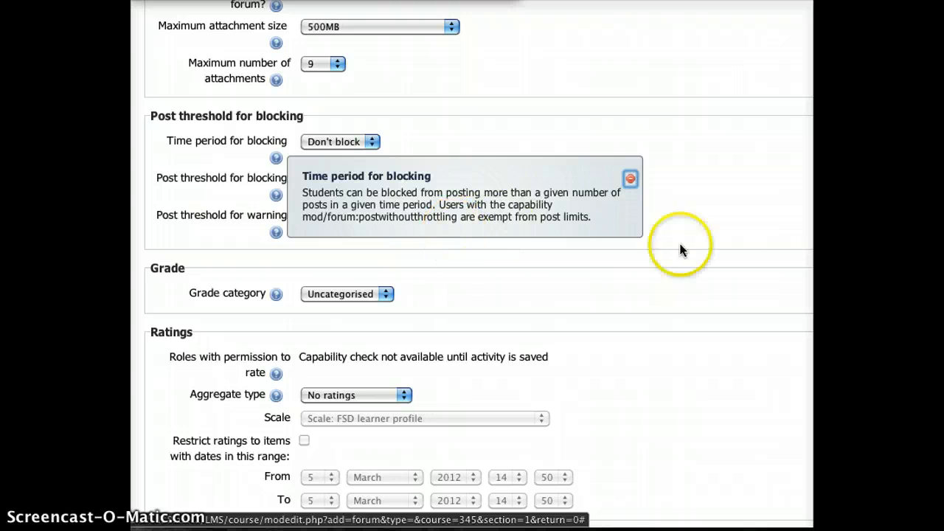
{"action": "left_click", "coordinate": [728, 247]}
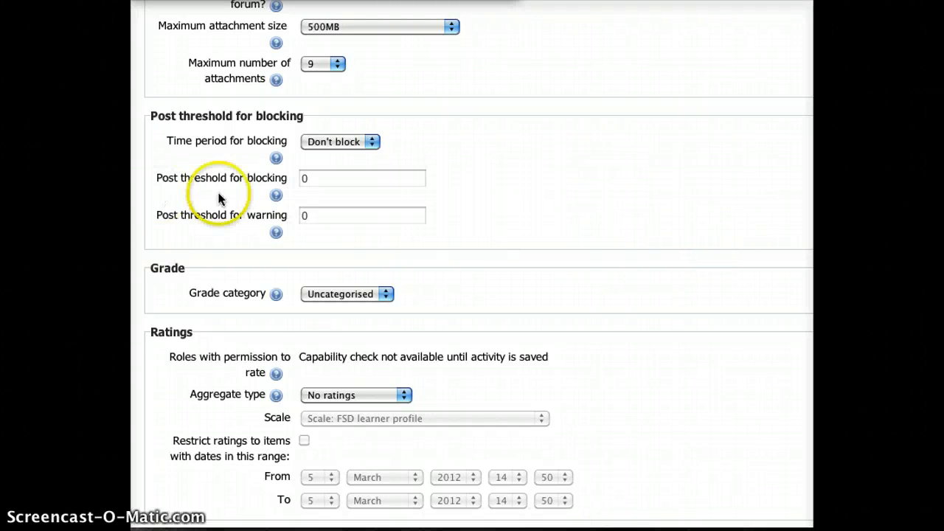
{"action": "left_click", "coordinate": [275, 298]}
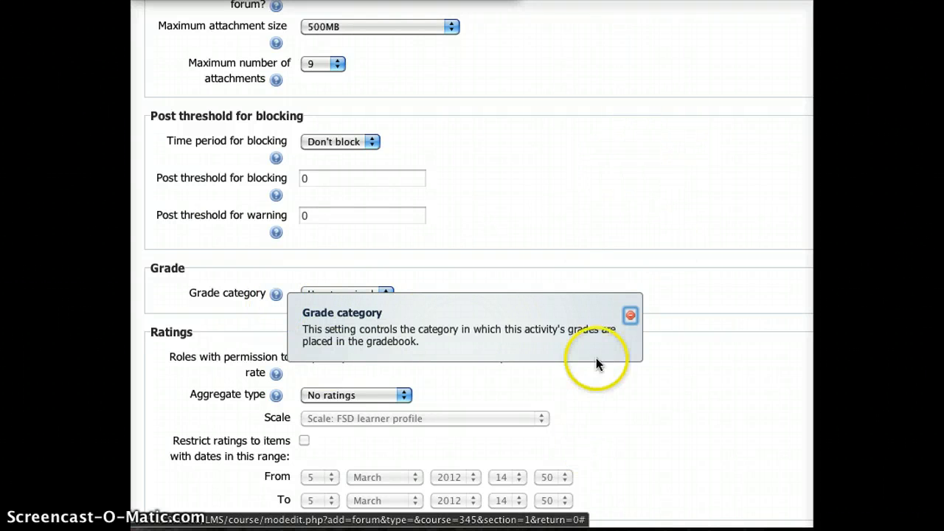
{"action": "left_click", "coordinate": [630, 316]}
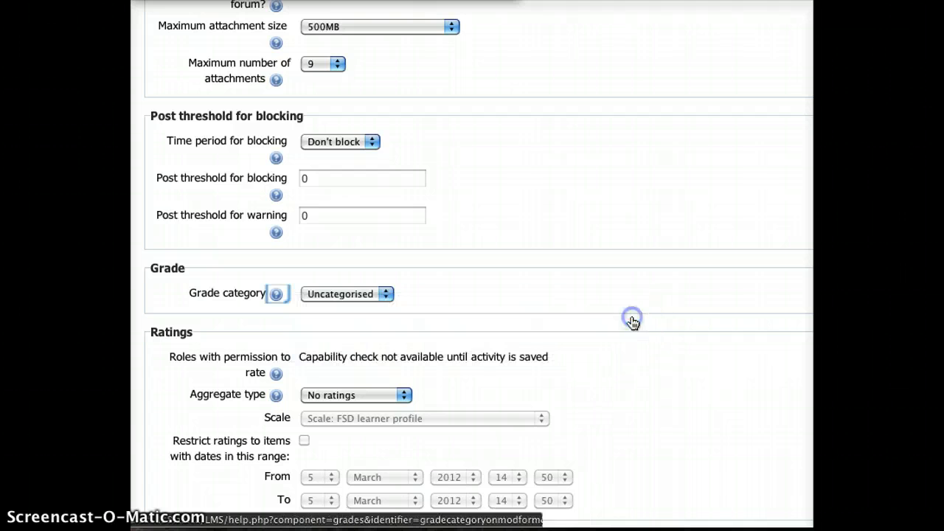
- Save the new forum with its remaining settings left at their defaults and return to the course page
{"action": "scroll", "coordinate": [520, 412], "scroll_direction": "down", "scroll_amount": 5}
{"action": "left_click", "coordinate": [491, 385]}
{"action": "scroll", "coordinate": [491, 385], "scroll_direction": "down", "scroll_amount": 1}
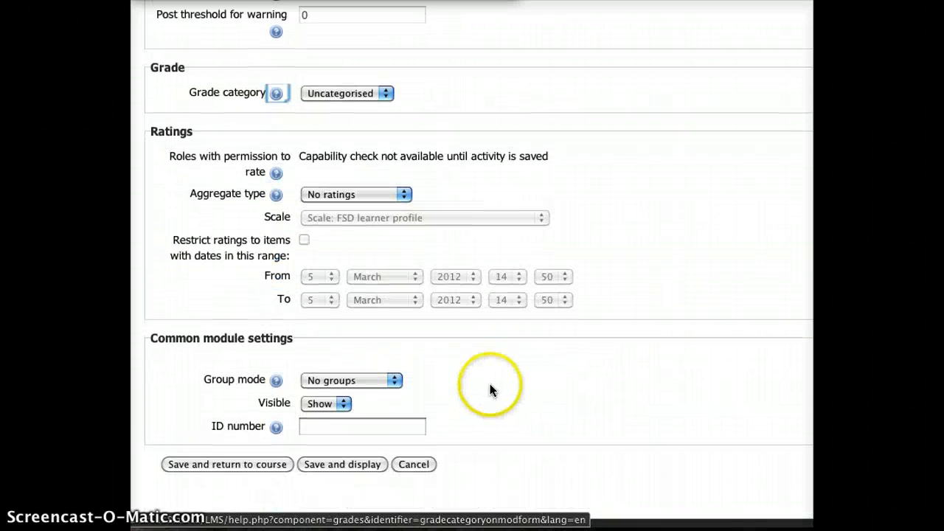
{"action": "left_click", "coordinate": [340, 406]}
{"action": "left_click", "coordinate": [194, 440]}
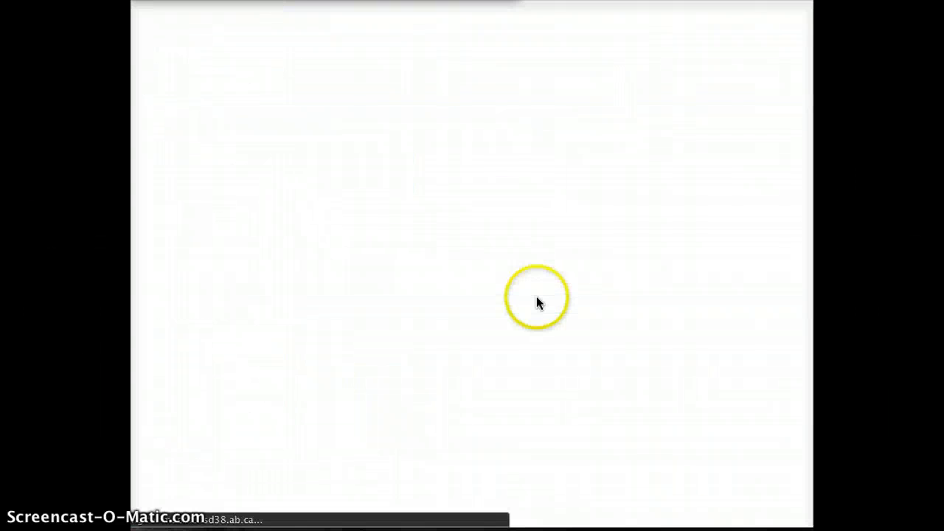
- Open the "Talking about important stuff" forum from topic 1 and examine its introduction and discussion area
{"action": "scroll", "coordinate": [250, 329], "scroll_direction": "up", "scroll_amount": 4}
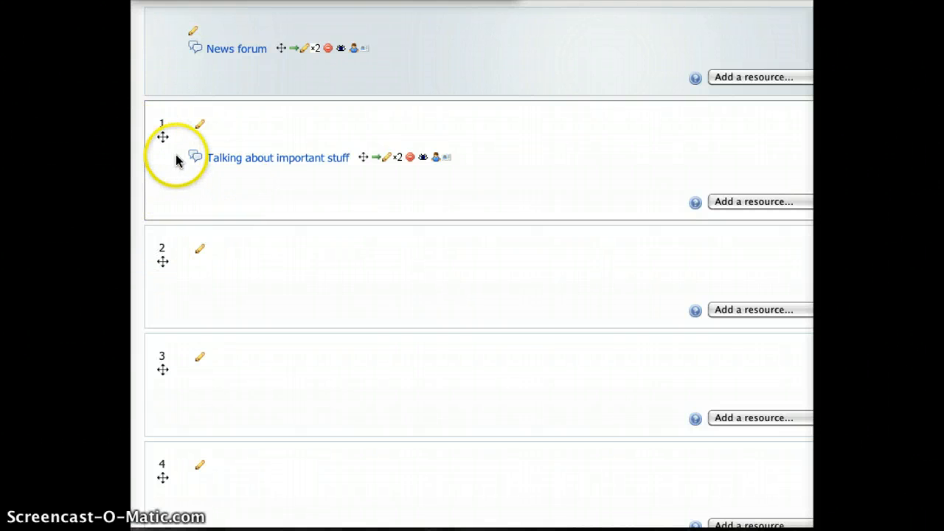
{"action": "left_click", "coordinate": [239, 168]}
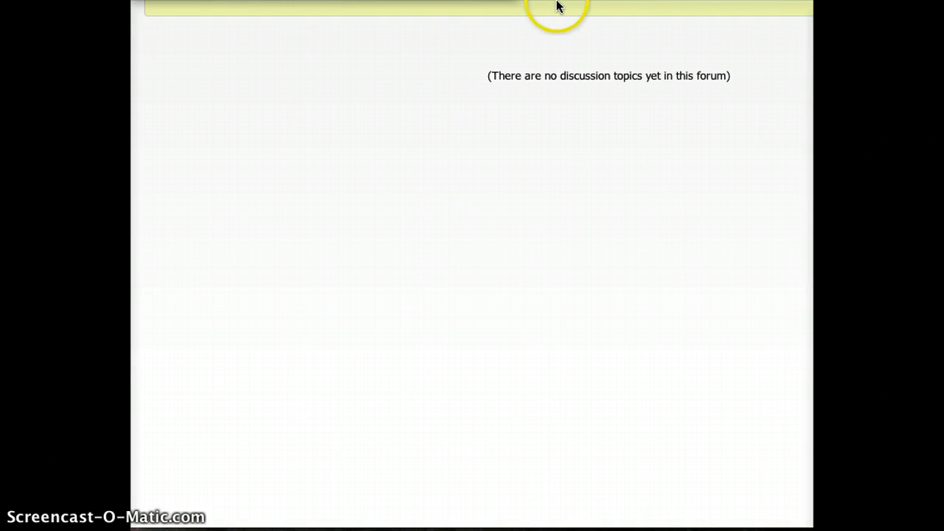
{"action": "left_click_drag", "start_coordinate": [230, 0], "coordinate": [217, 0]}
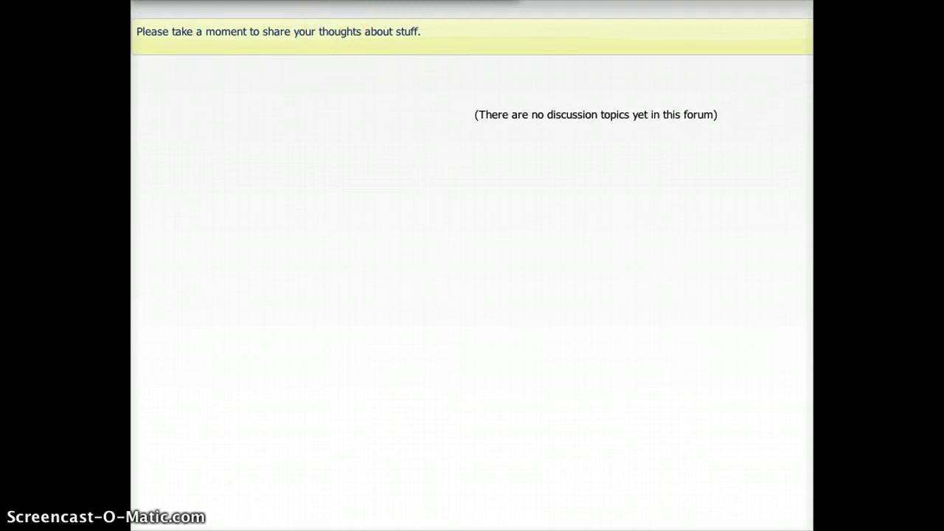
{"action": "left_click_drag", "start_coordinate": [649, 0], "coordinate": [374, 0]}
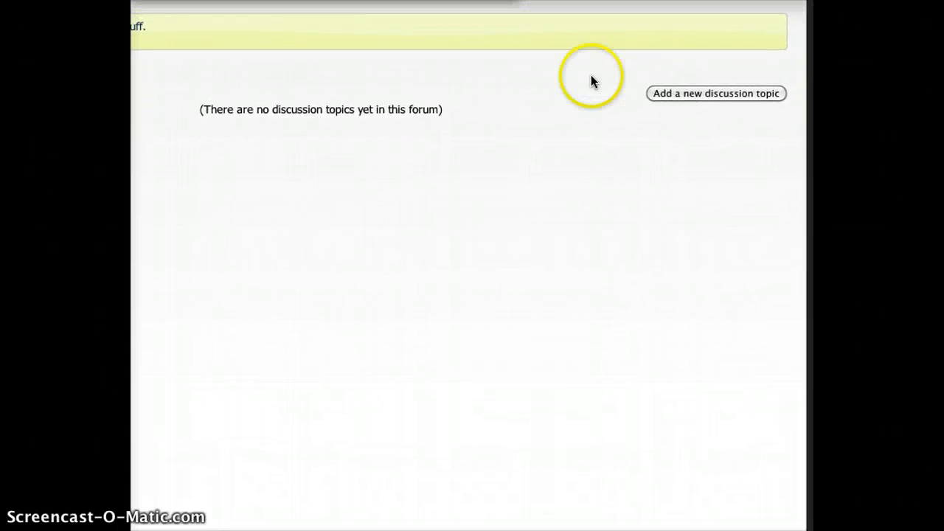
- Post a new discussion topic with the subject "Cool" and the message "I like stuff." and continue to the forum's discussion list
{"action": "left_click", "coordinate": [686, 92]}
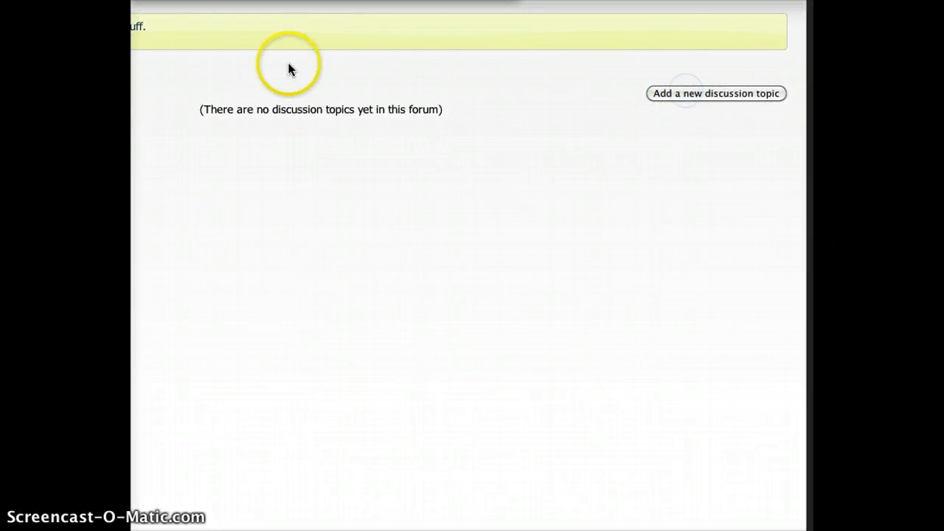
{"action": "left_click", "coordinate": [682, 100]}
{"action": "left_click", "coordinate": [660, 75]}
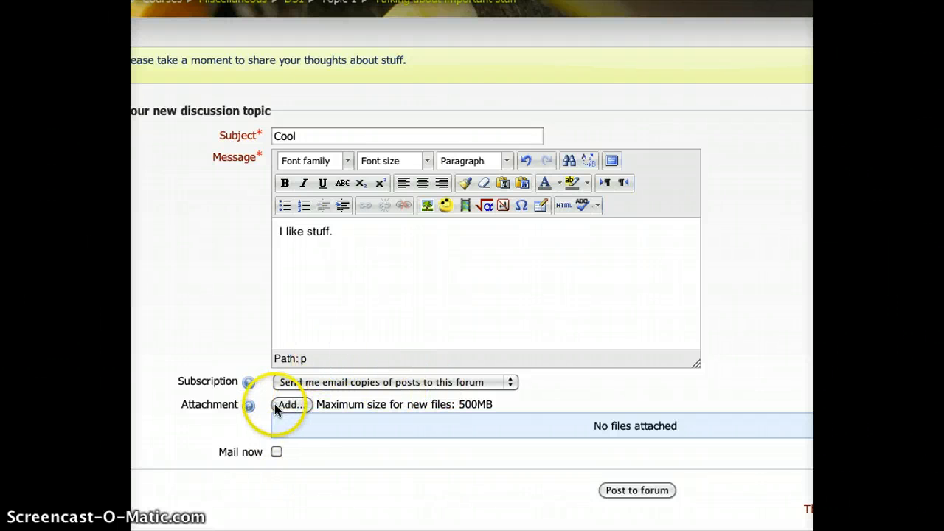
{"action": "left_click", "coordinate": [640, 494]}
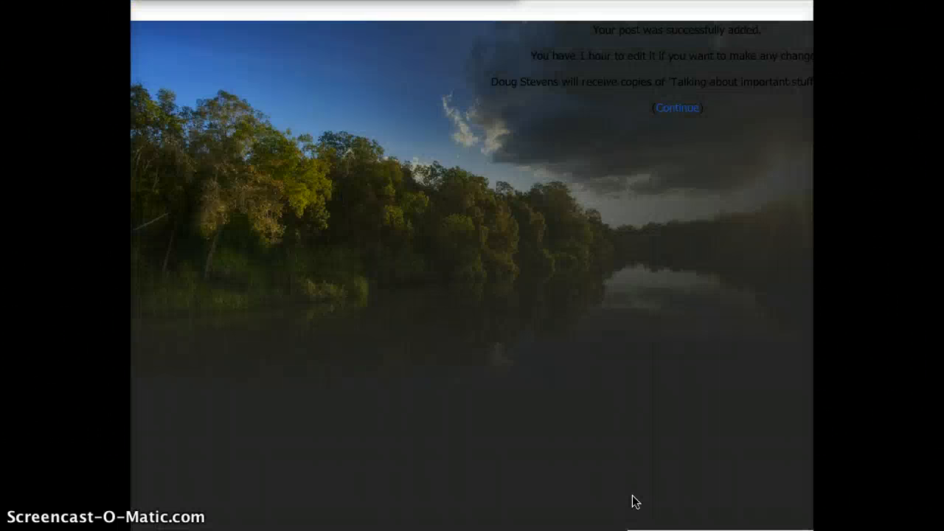
{"action": "left_click", "coordinate": [678, 111]}
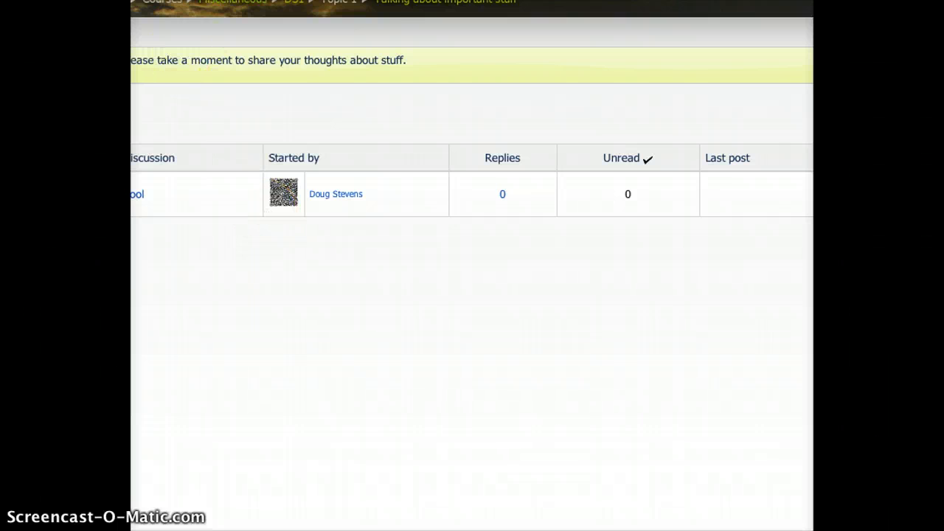
- Examine the forum's discussion list and return to the DS1 course page
{"action": "scroll", "coordinate": [472, 266], "scroll_direction": "left", "scroll_amount": 1}
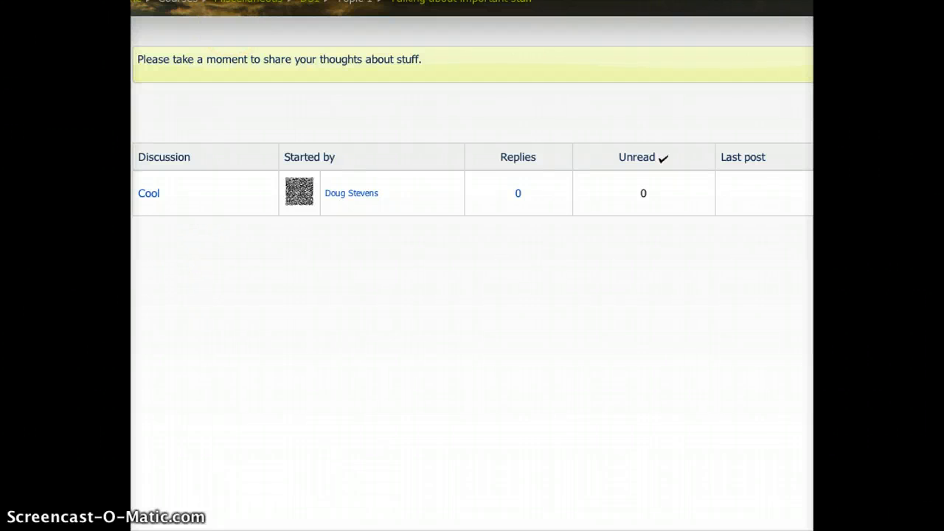
{"action": "scroll", "coordinate": [471, 266], "scroll_direction": "up", "scroll_amount": 1}
{"action": "scroll", "coordinate": [472, 265], "scroll_direction": "left", "scroll_amount": 1}
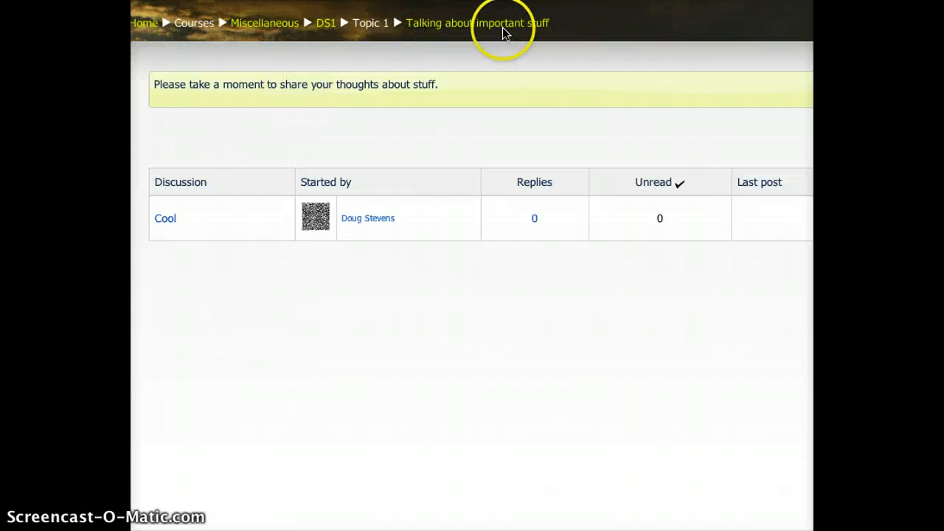
{"action": "left_click", "coordinate": [329, 24]}
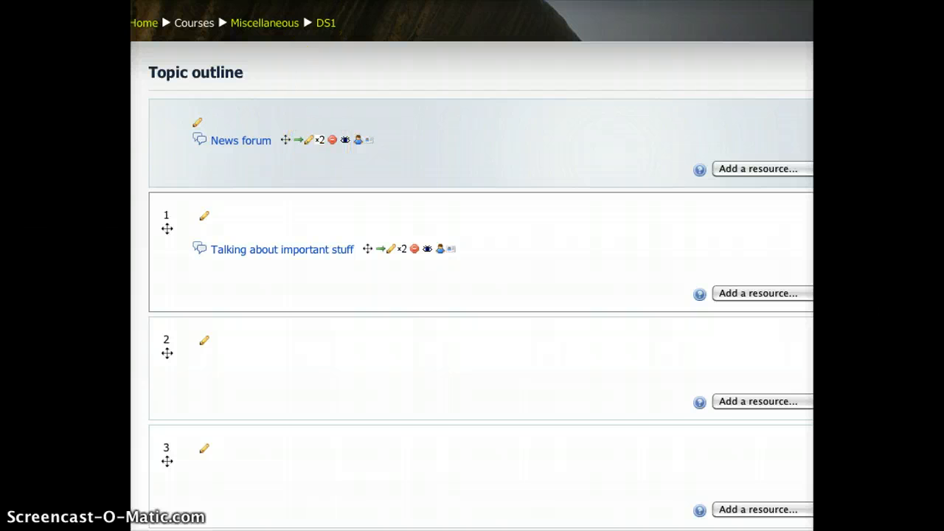
- Start a new File resource in topic 1 with the name "Do this" and the description ":)"
{"action": "scroll", "coordinate": [472, 265], "scroll_direction": "right", "scroll_amount": 2}
{"action": "scroll", "coordinate": [472, 265], "scroll_direction": "down", "scroll_amount": 1}
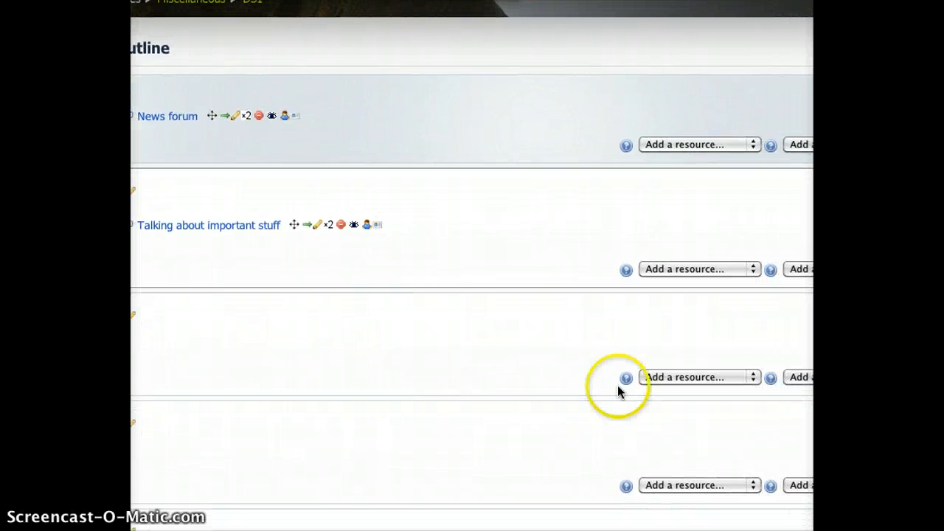
{"action": "left_click", "coordinate": [732, 273]}
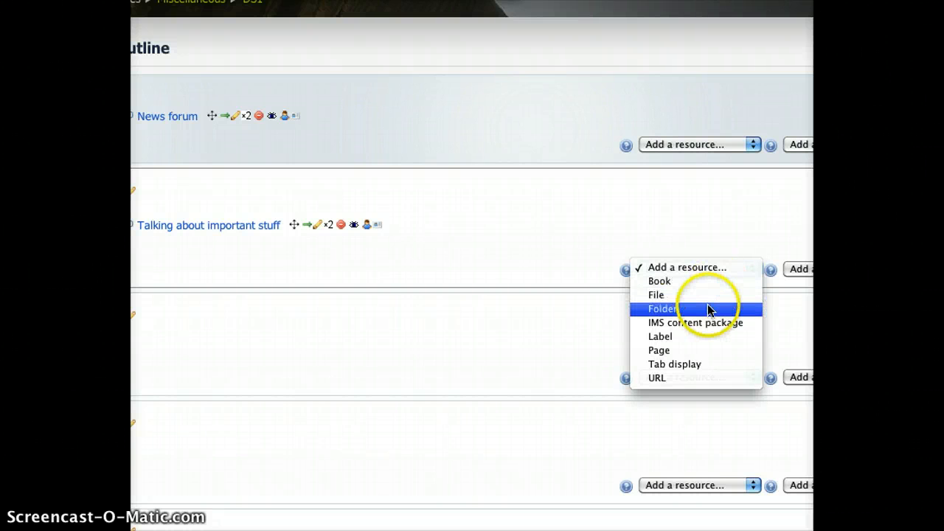
{"action": "left_click", "coordinate": [710, 297]}
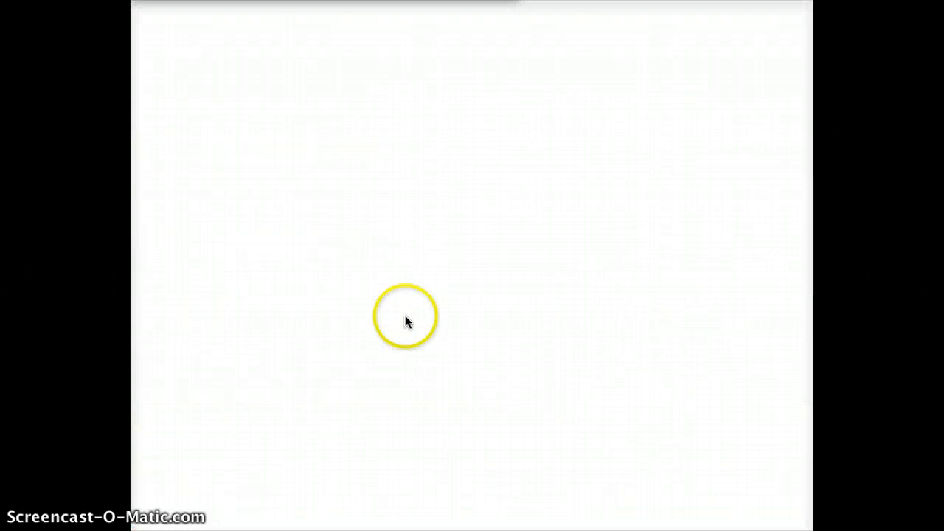
{"action": "left_click", "coordinate": [309, 140]}
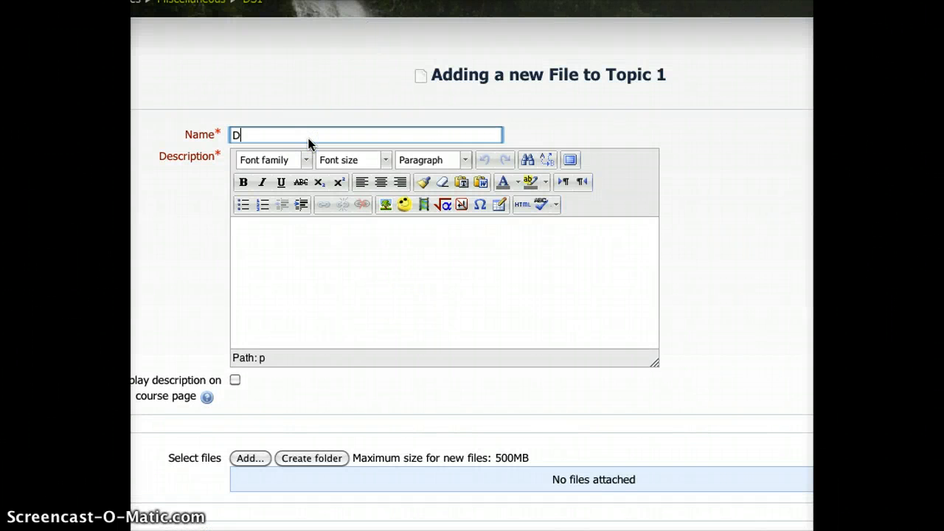
{"action": "left_click", "coordinate": [435, 320]}
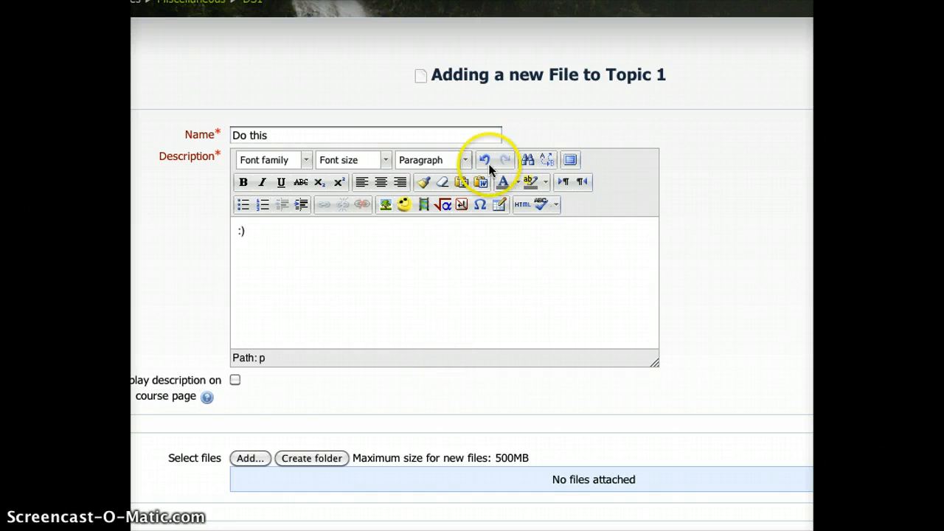
- Upload "Overview of UbD.pdf" as the resource's content and save it with default options, returning to the course page
{"action": "scroll", "coordinate": [271, 368], "scroll_direction": "down", "scroll_amount": 5}
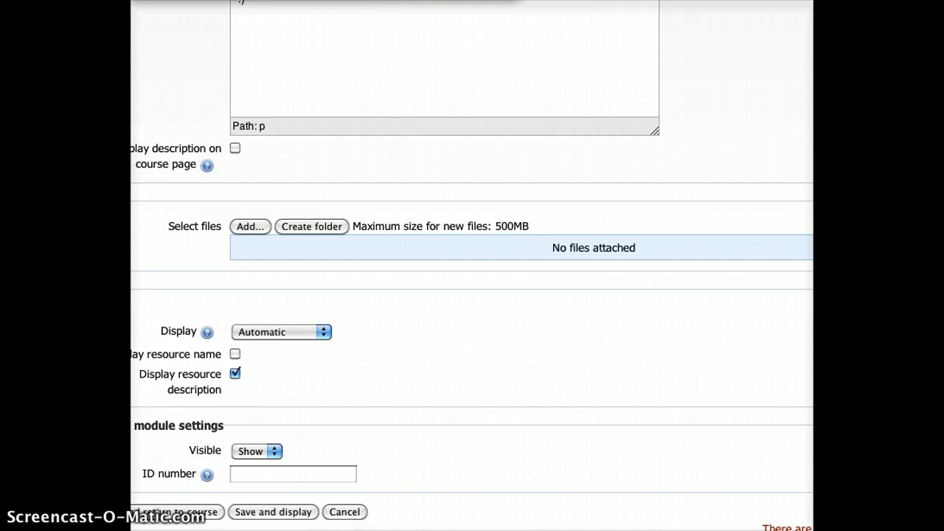
{"action": "scroll", "coordinate": [410, 7], "scroll_direction": "left", "scroll_amount": 3}
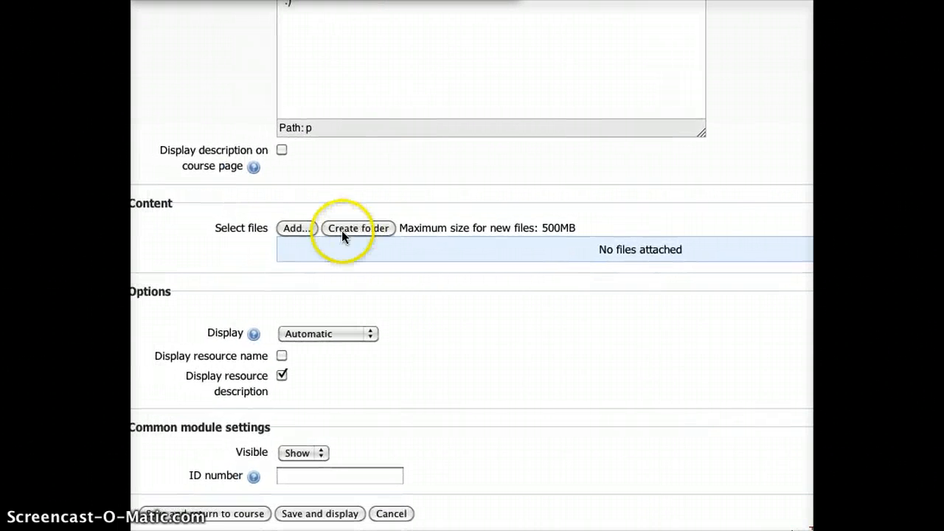
{"action": "left_click", "coordinate": [313, 229]}
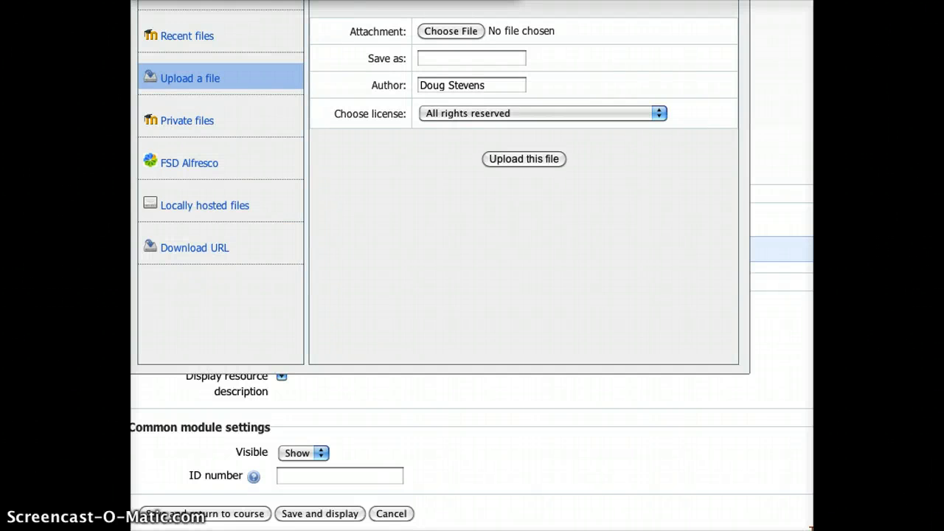
{"action": "scroll", "coordinate": [472, 265], "scroll_direction": "up", "scroll_amount": 3}
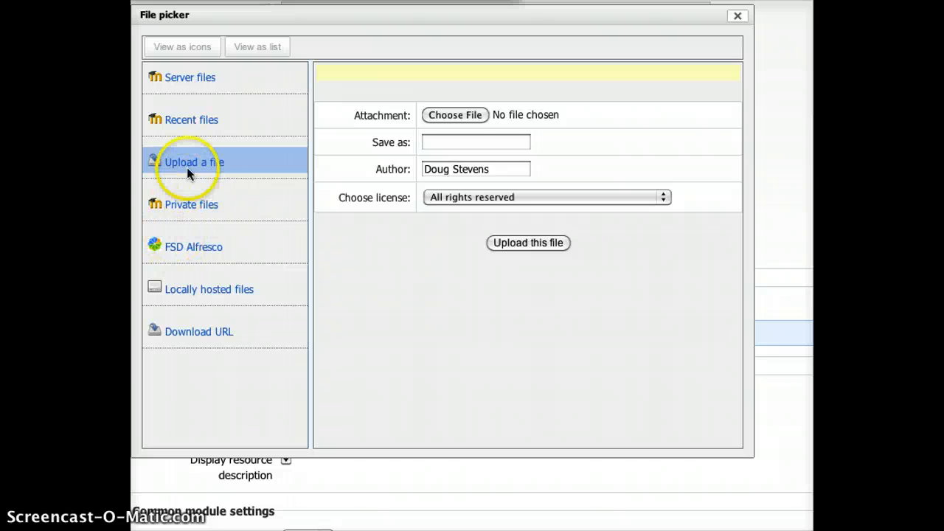
{"action": "left_click", "coordinate": [169, 153]}
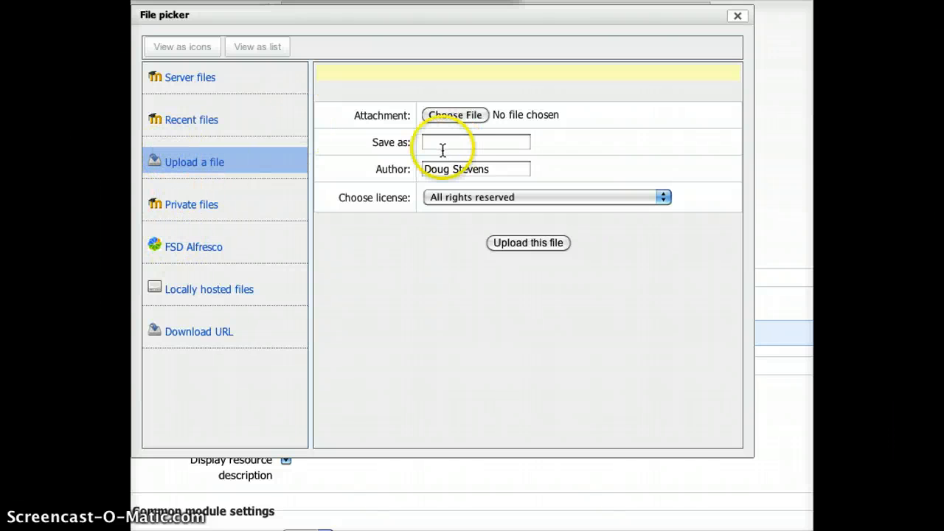
{"action": "left_click", "coordinate": [431, 119]}
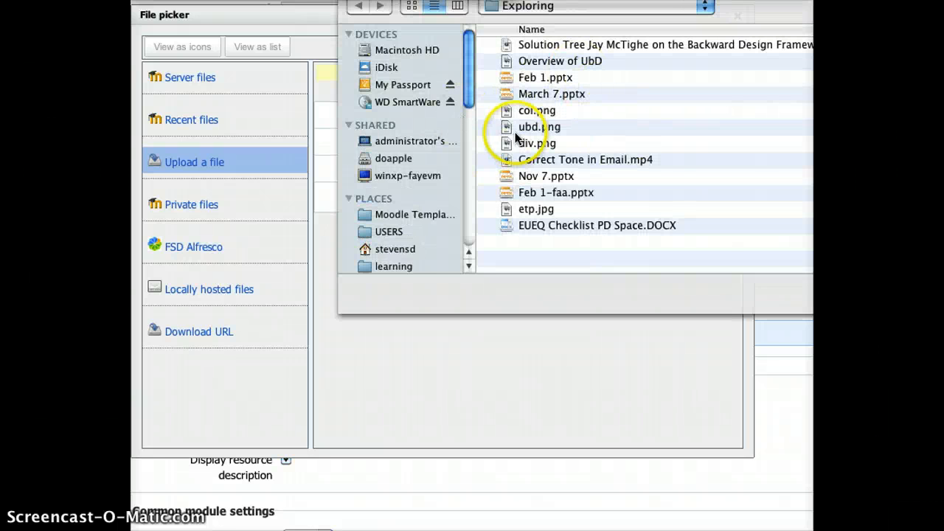
{"action": "left_click", "coordinate": [538, 62]}
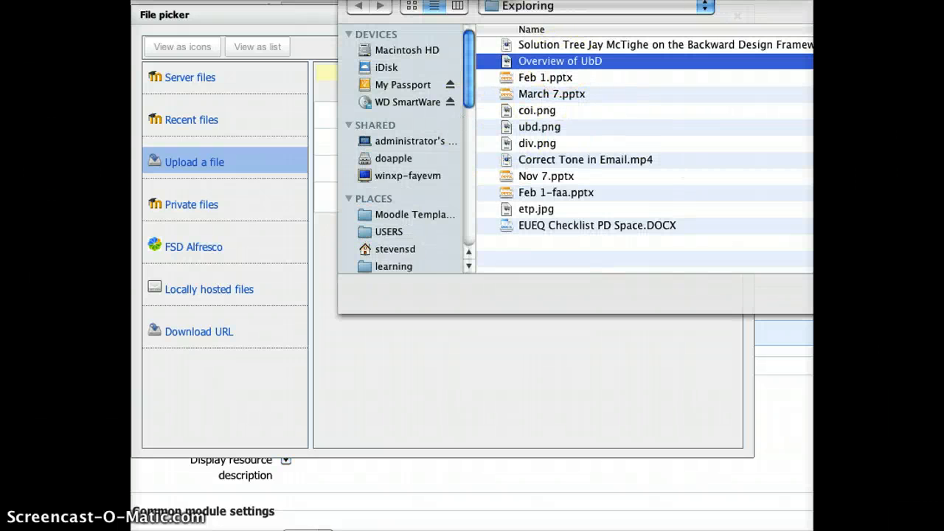
{"action": "left_click", "coordinate": [848, 294]}
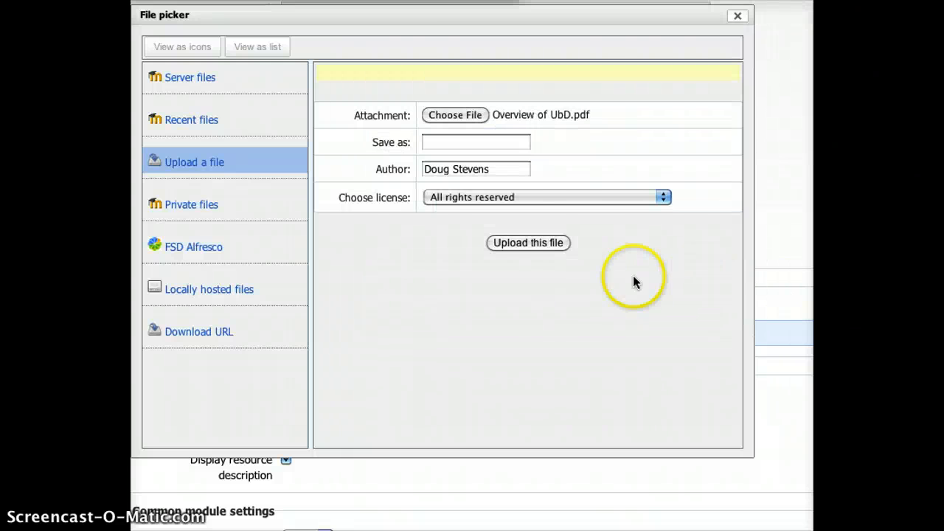
{"action": "left_click", "coordinate": [548, 250]}
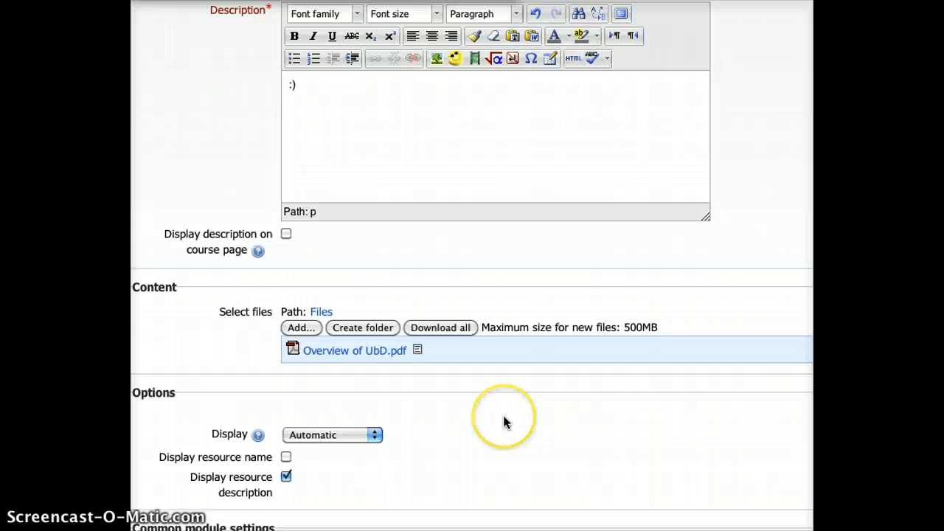
{"action": "scroll", "coordinate": [519, 505], "scroll_direction": "down", "scroll_amount": 3}
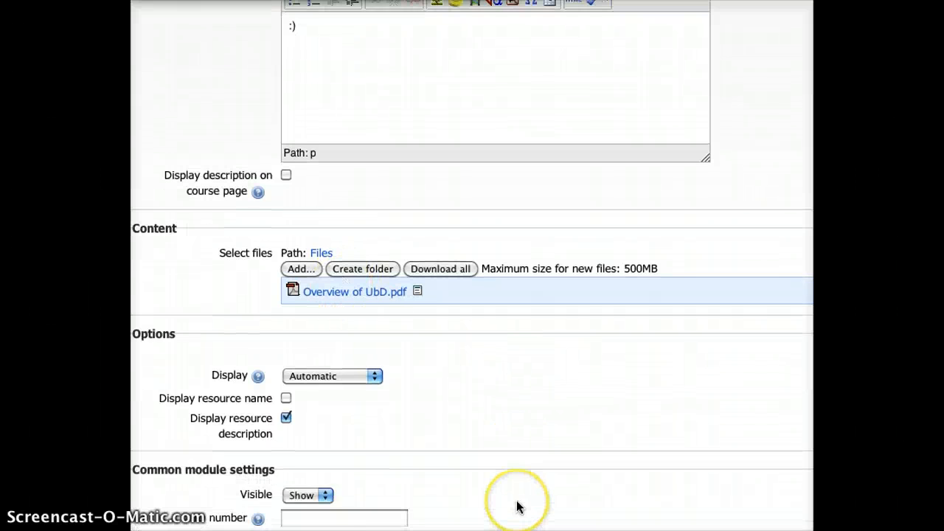
{"action": "left_click", "coordinate": [192, 507]}
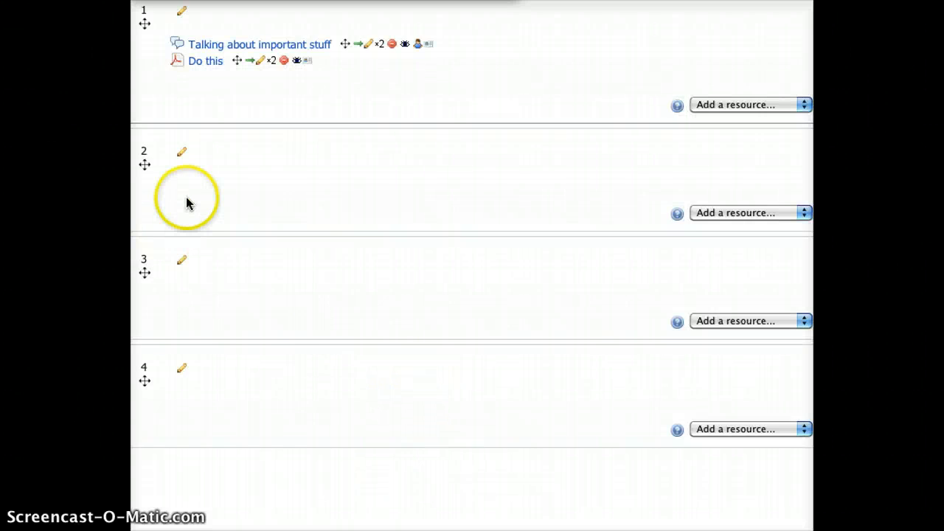
- Open the "Do this" resource from topic 1, look through its PDF pages, and return to the DS1 course page
{"action": "scroll", "coordinate": [185, 200], "scroll_direction": "up", "scroll_amount": 3}
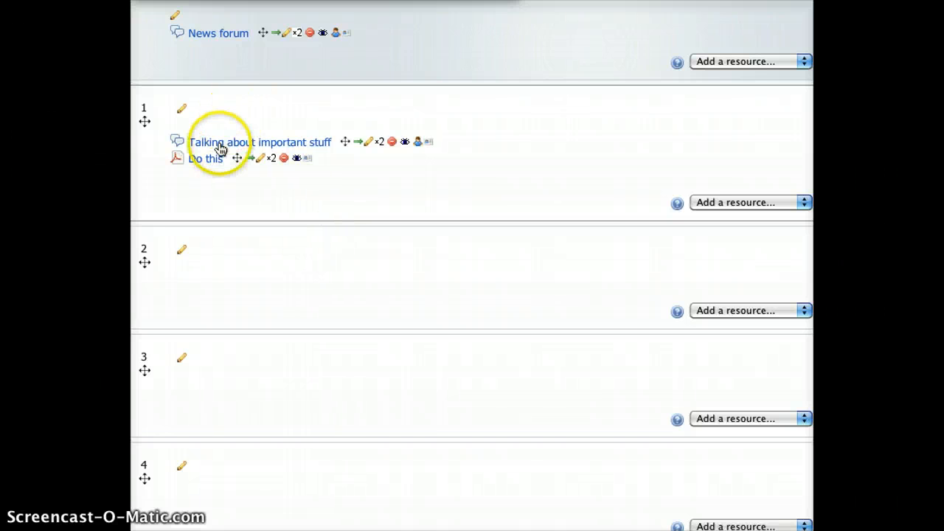
{"action": "left_click", "coordinate": [204, 161]}
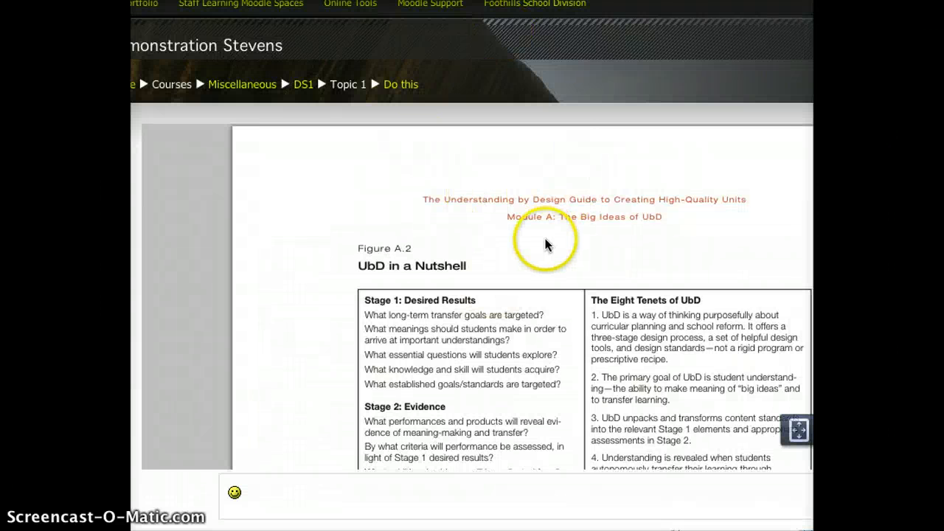
{"action": "scroll", "coordinate": [546, 245], "scroll_direction": "down", "scroll_amount": 10}
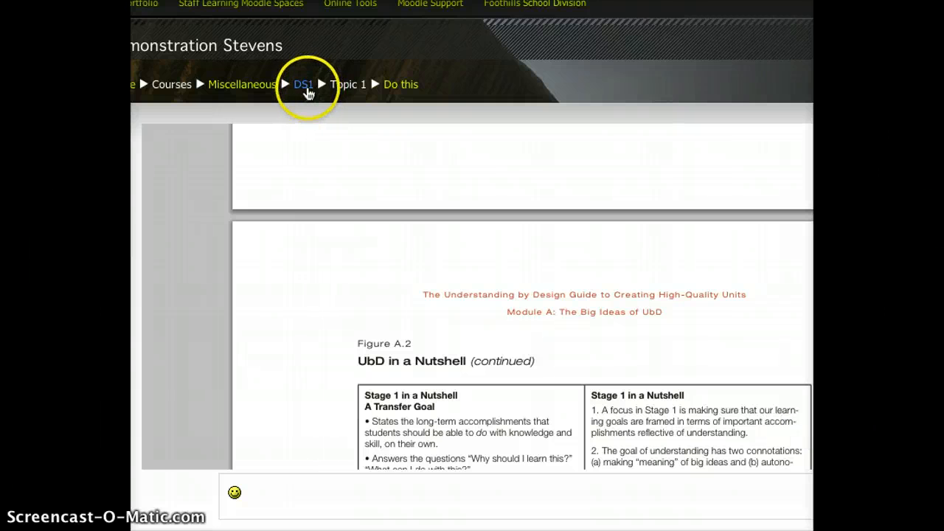
{"action": "left_click", "coordinate": [309, 93]}
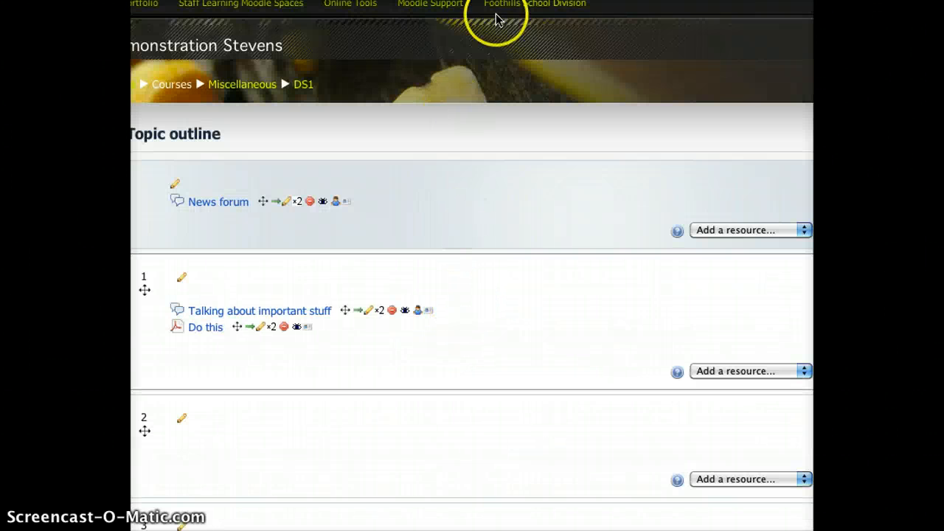
- Edit topic 1's summary, turning off the default section name and entering "Introduction" as the section name
{"action": "mouse_move", "coordinate": [430, 4]}
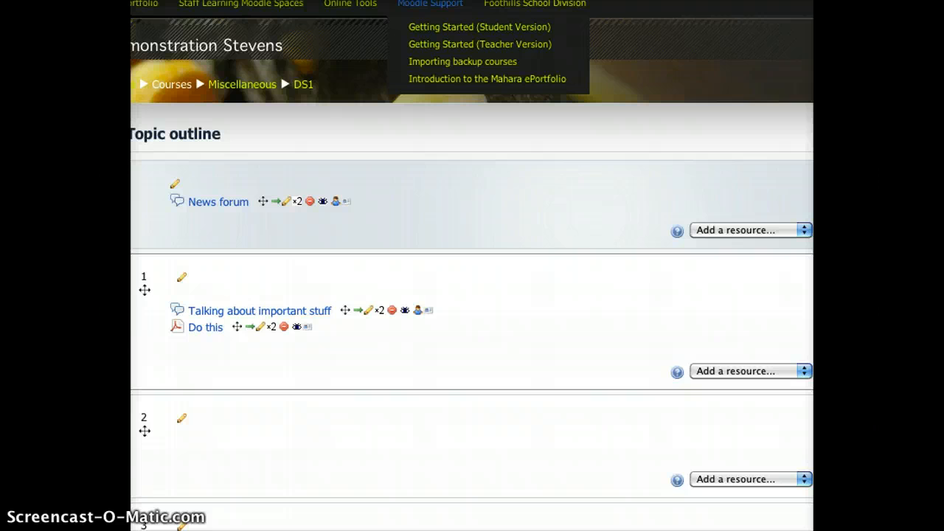
{"action": "scroll", "coordinate": [472, 265], "scroll_direction": "down", "scroll_amount": 3}
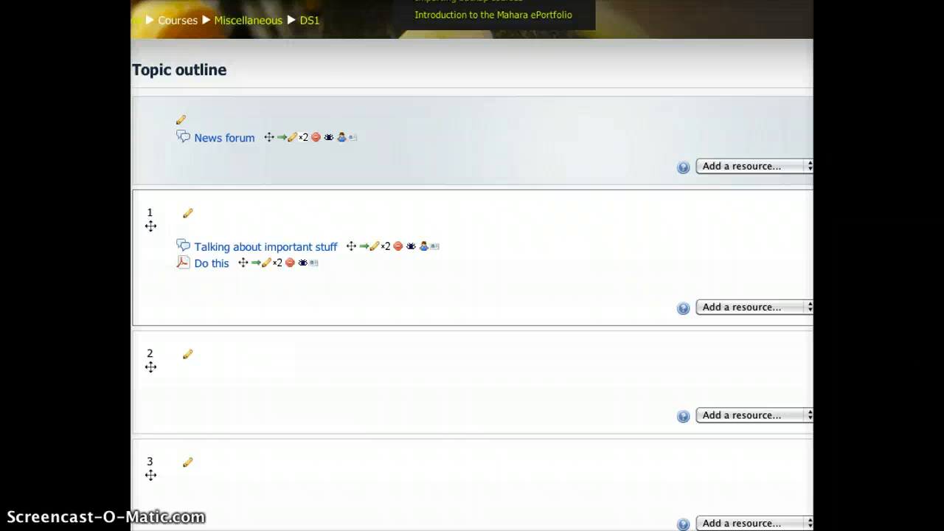
{"action": "left_click", "coordinate": [207, 211]}
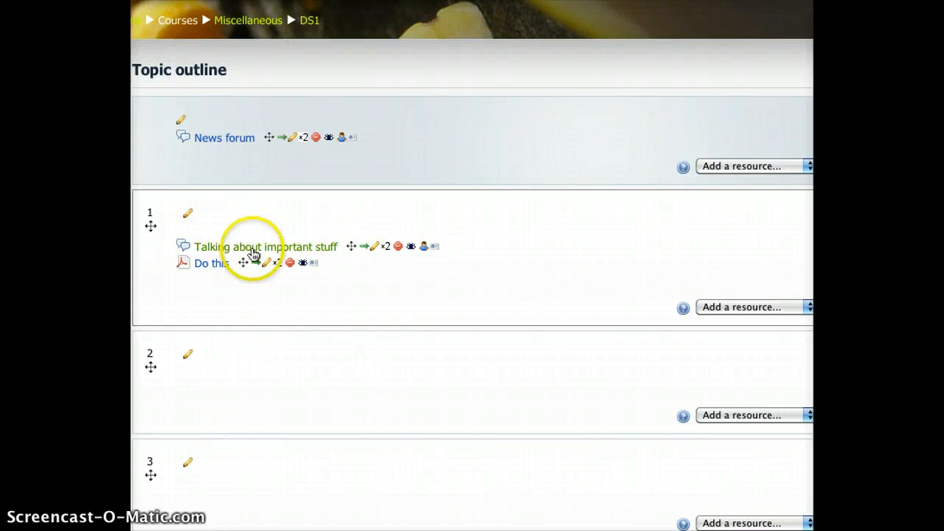
{"action": "left_click", "coordinate": [188, 216]}
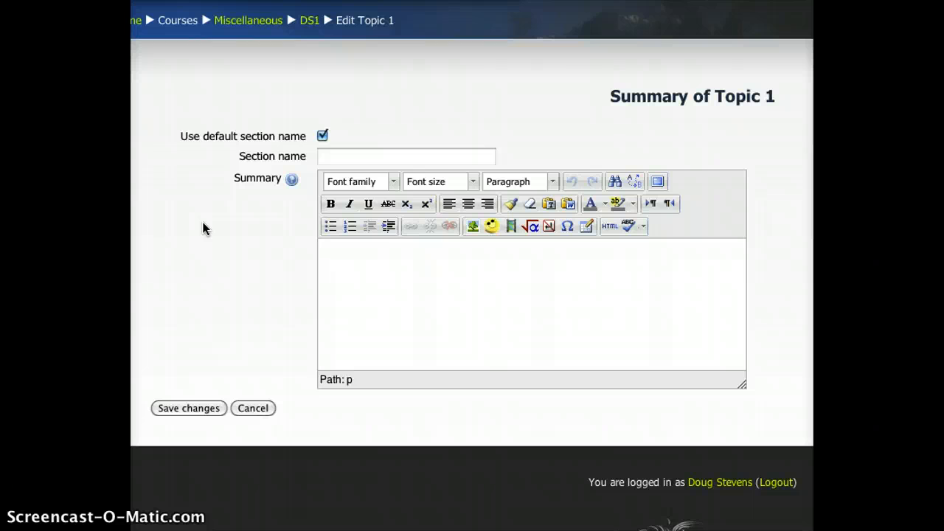
{"action": "left_click", "coordinate": [323, 137]}
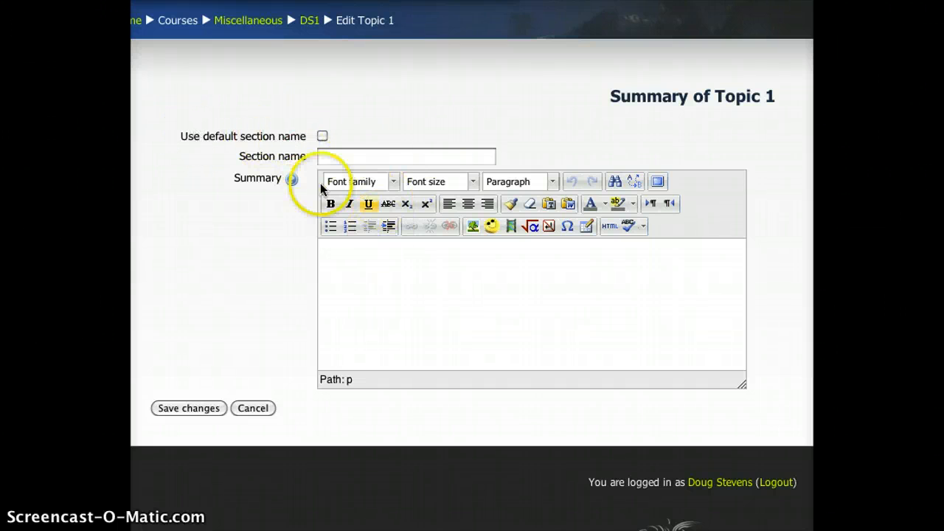
{"action": "left_click", "coordinate": [345, 153]}
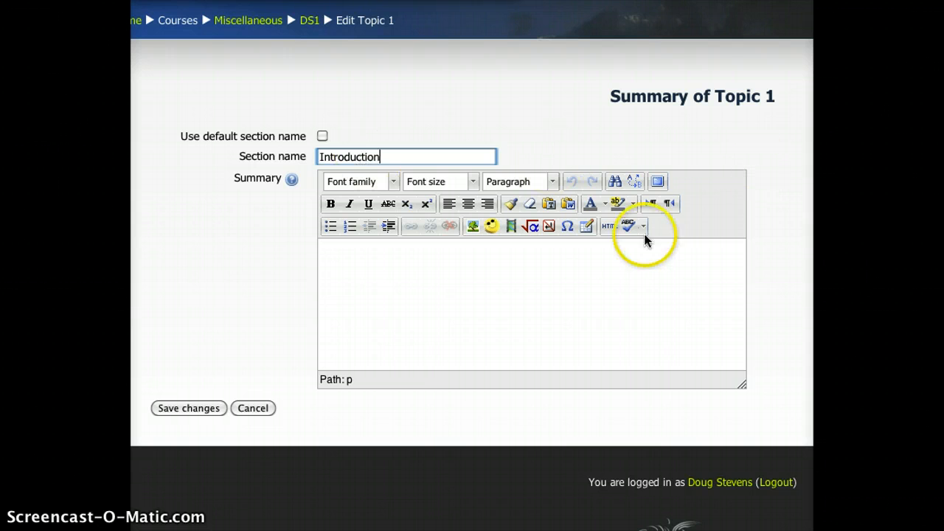
- Upload etp.jpg from the computer as the image for topic 1's summary, keeping the default author and license
{"action": "left_click", "coordinate": [472, 227]}
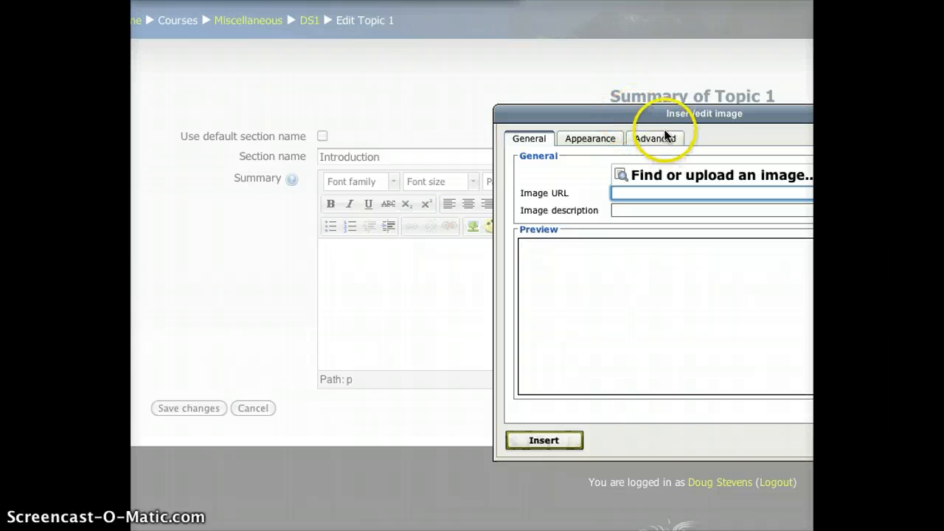
{"action": "left_click_drag", "start_coordinate": [665, 114], "coordinate": [509, 66]}
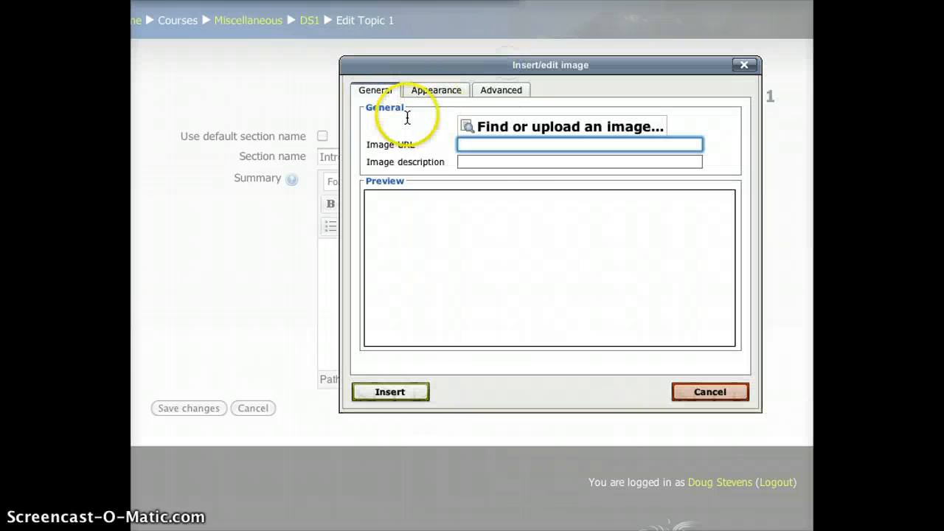
{"action": "left_click", "coordinate": [533, 134]}
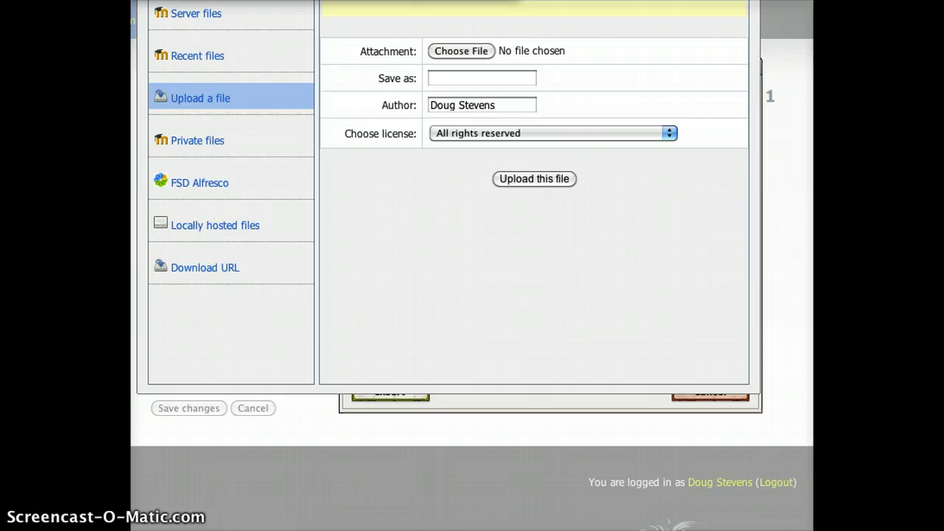
{"action": "left_click_drag", "start_coordinate": [578, 0], "coordinate": [598, 51]}
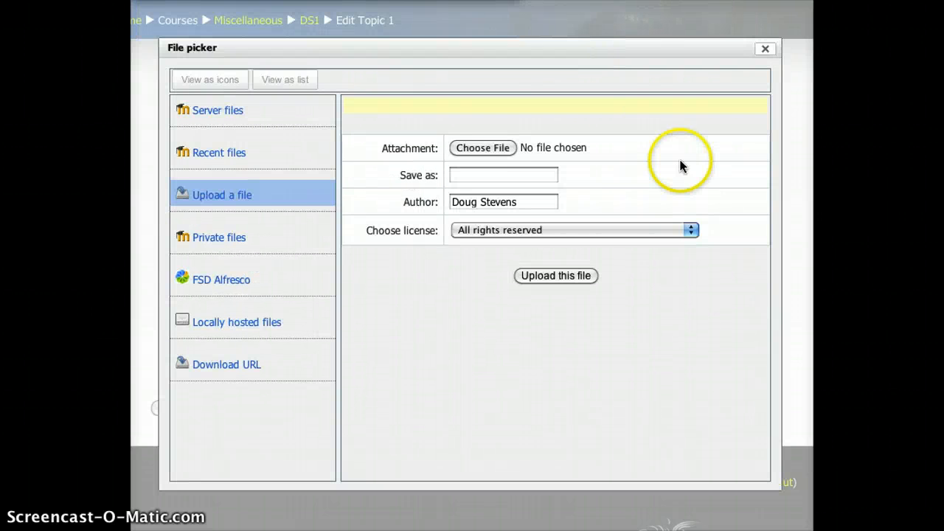
{"action": "left_click", "coordinate": [488, 147]}
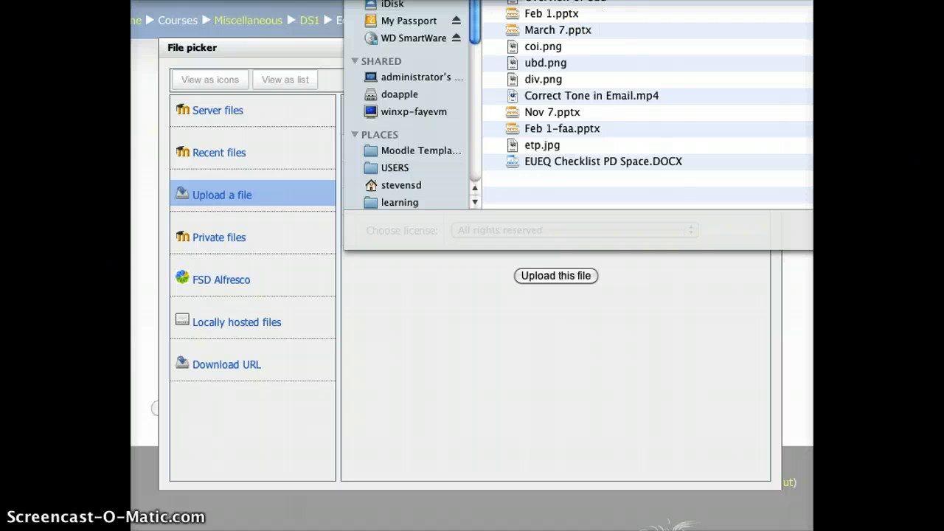
{"action": "left_click", "coordinate": [533, 147]}
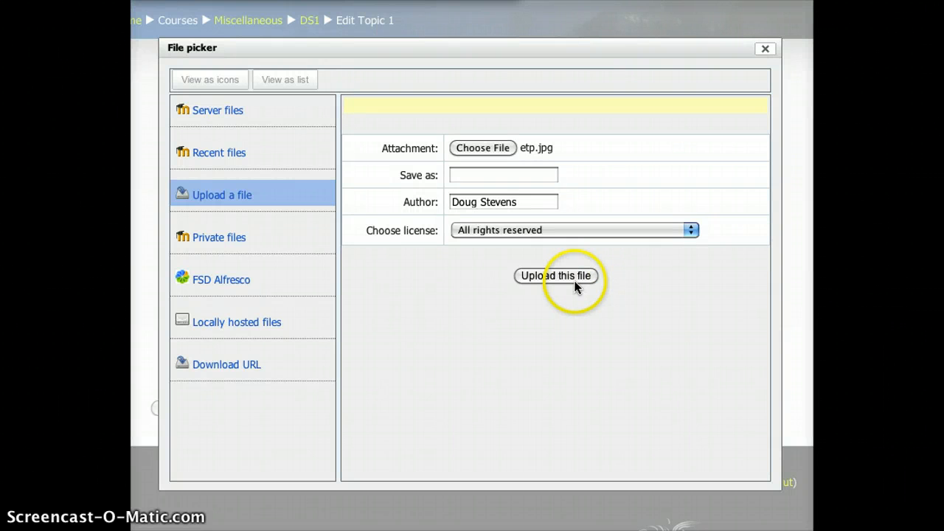
{"action": "left_click", "coordinate": [573, 276]}
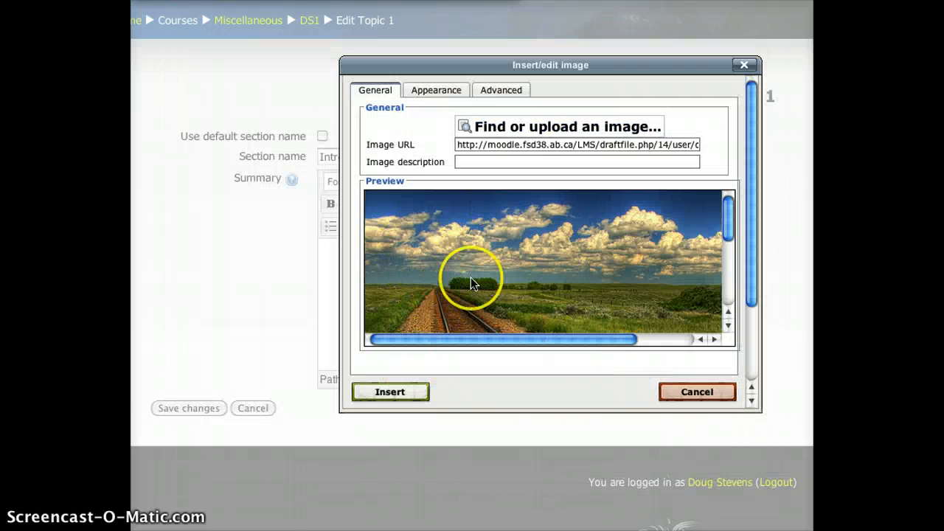
- Insert the uploaded image into the summary without a description, save the section changes, and check topic 1 on the course page
{"action": "left_click", "coordinate": [415, 400]}
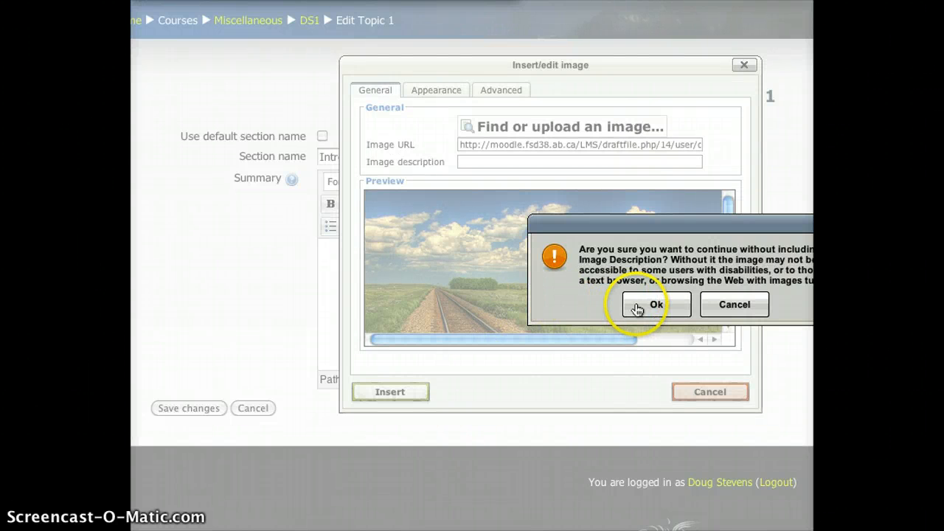
{"action": "left_click", "coordinate": [638, 307]}
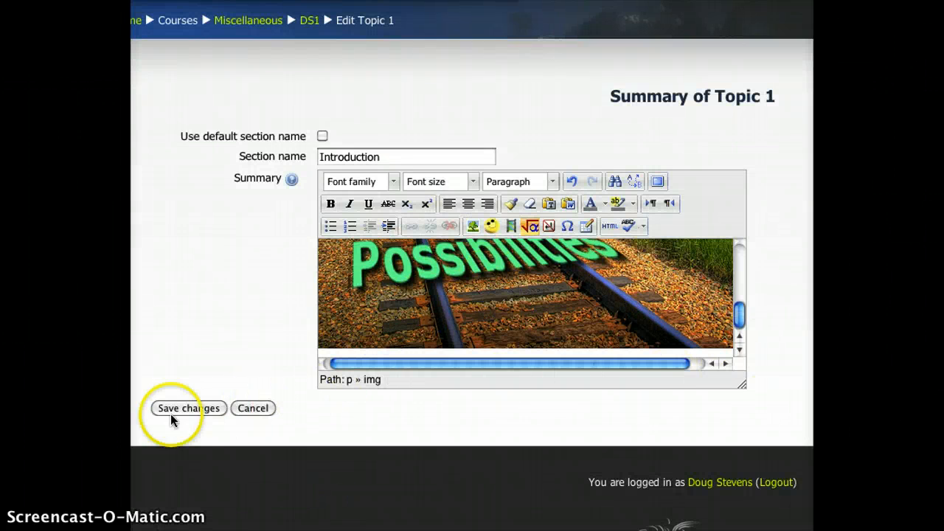
{"action": "left_click", "coordinate": [212, 410]}
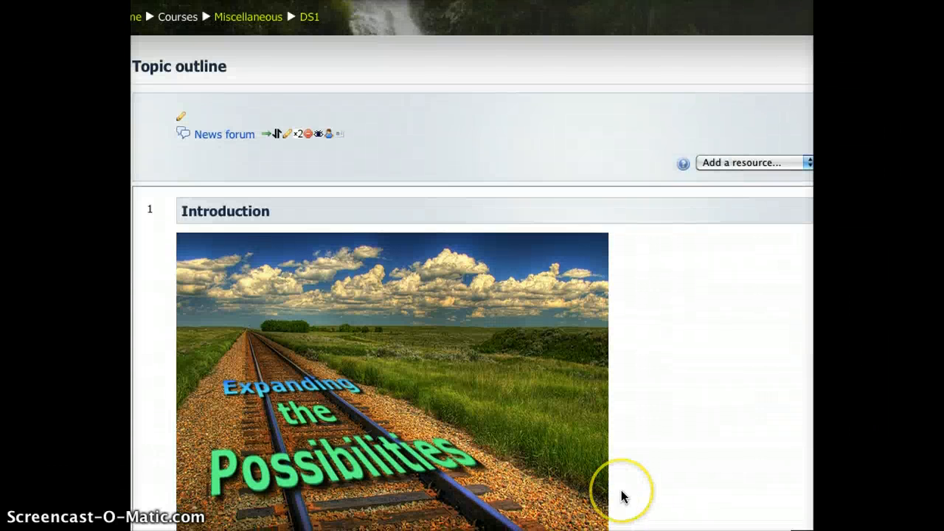
{"action": "scroll", "coordinate": [624, 497], "scroll_direction": "down", "scroll_amount": 3}
{"action": "scroll", "coordinate": [618, 489], "scroll_direction": "up", "scroll_amount": 1}
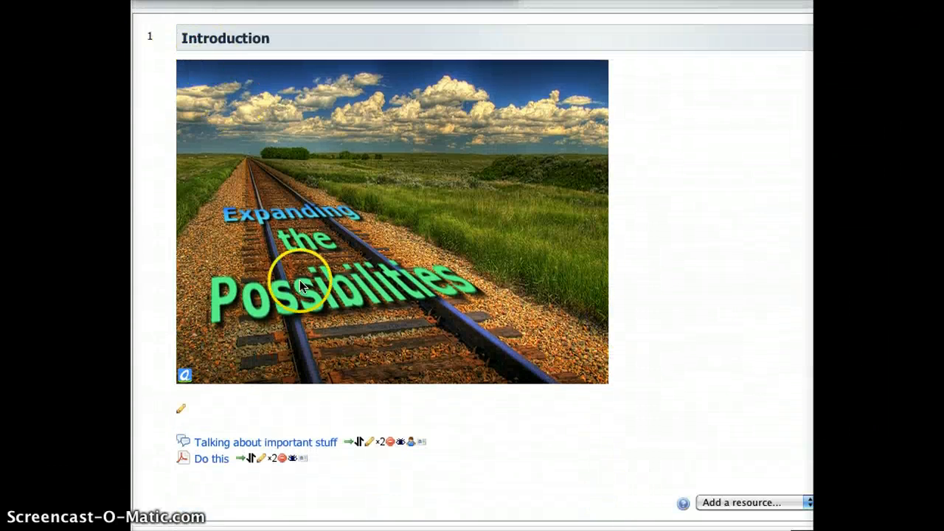